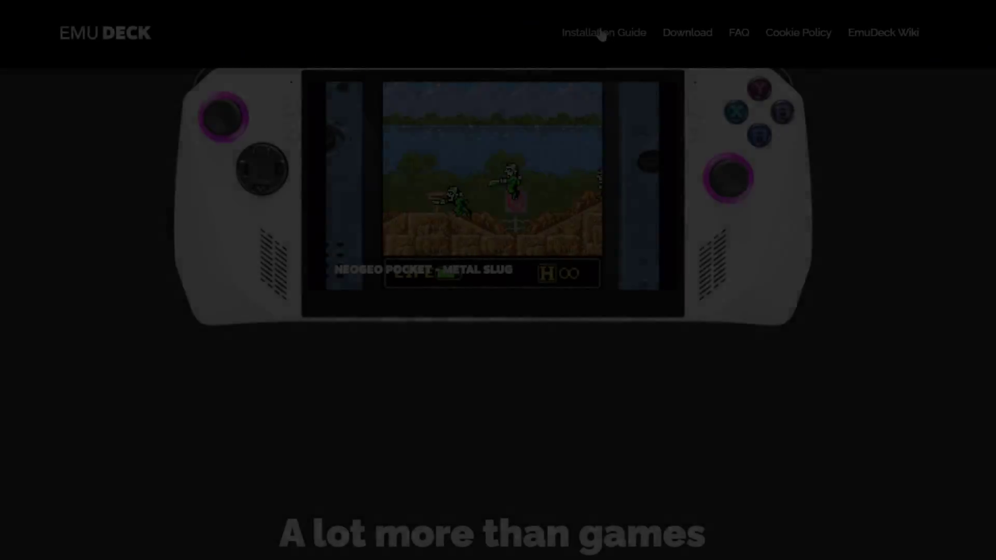
Step: Review the installation guides and FAQs on the EmuDeck website and go to its download section
click(600, 34)
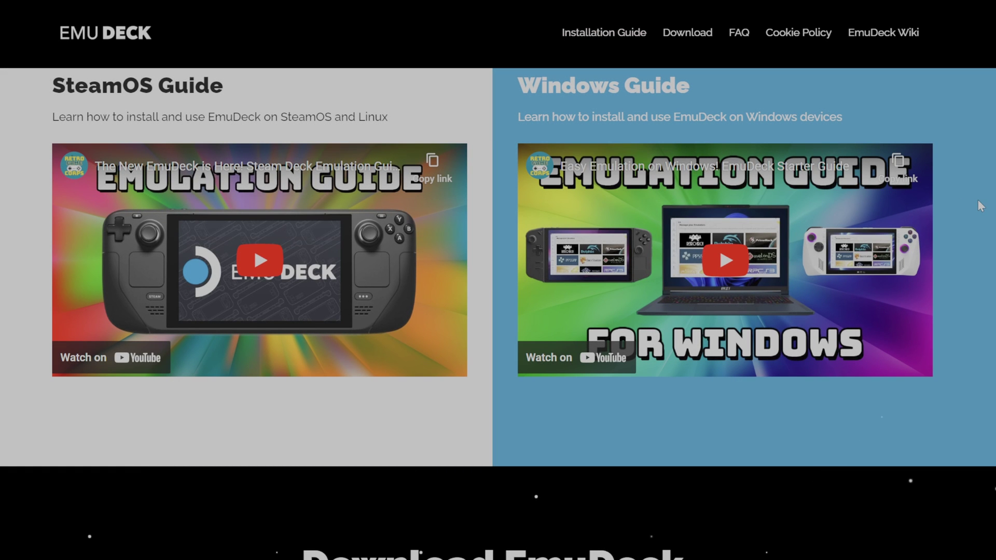
scroll(923, 197, down, 5)
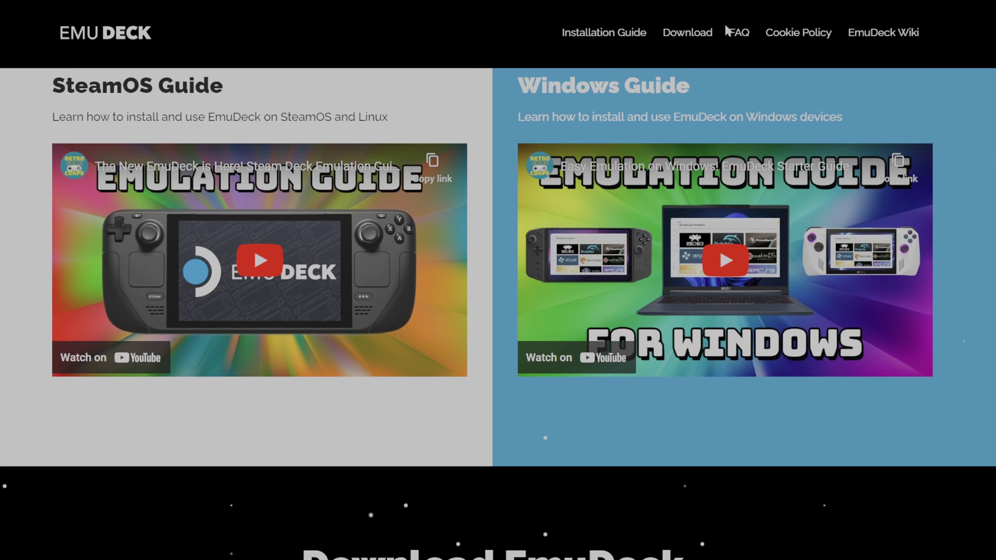
click(734, 32)
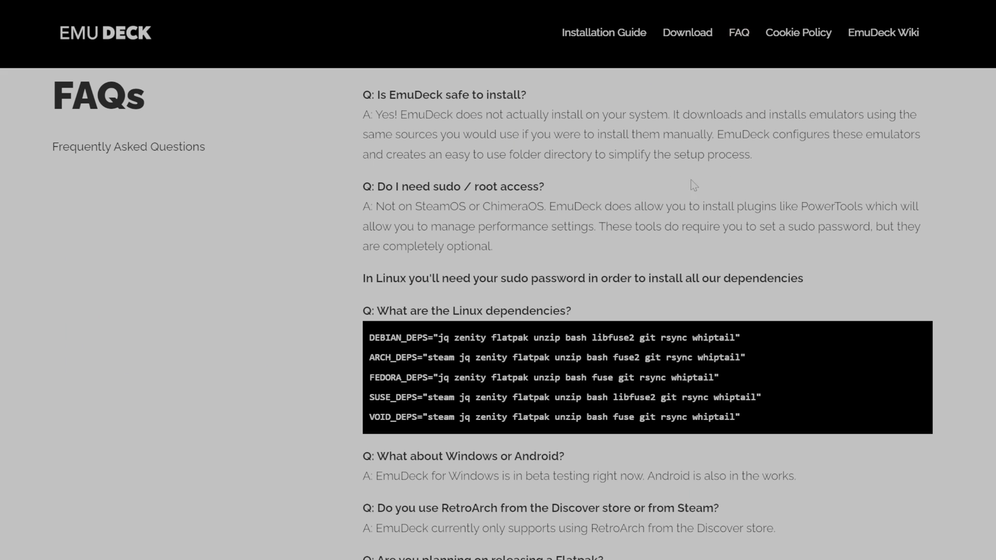
scroll(680, 184, down, 6)
click(818, 34)
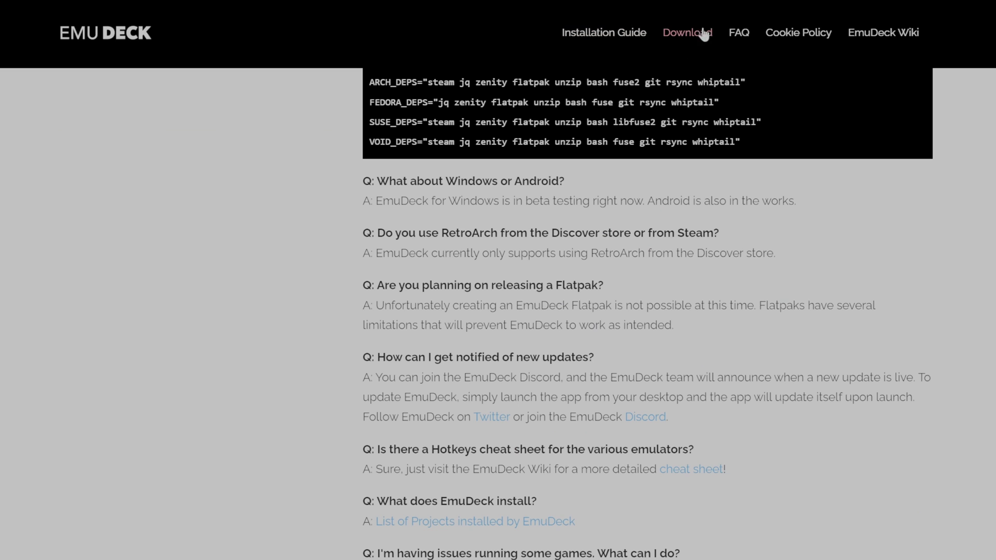
click(704, 34)
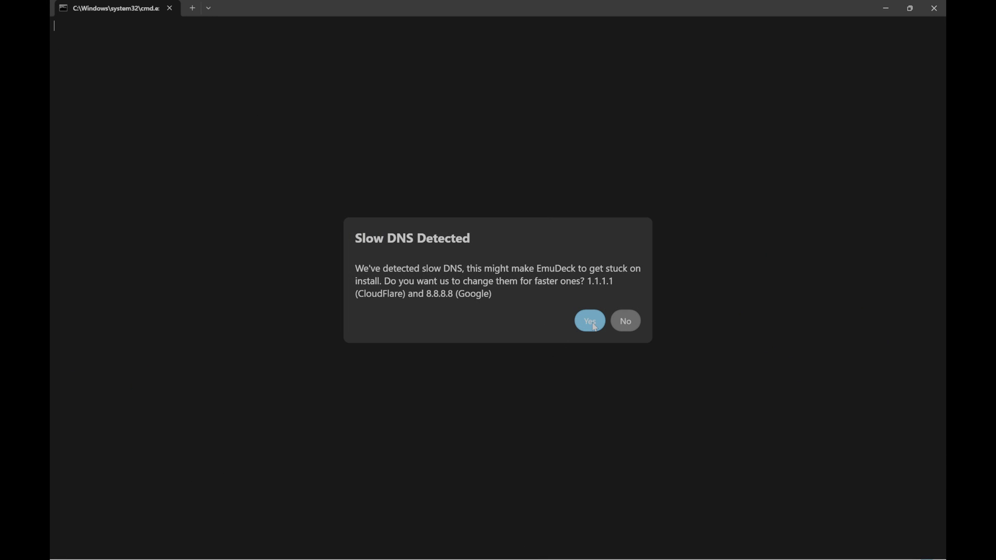
Step: Accept the change to the faster DNS servers and open the Microsoft Store library from the App Installer page
click(591, 322)
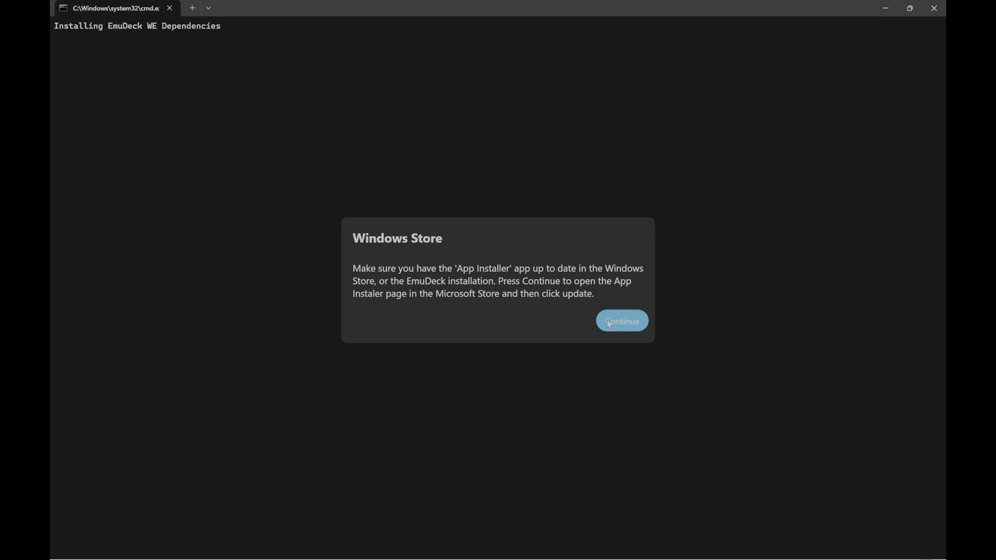
click(611, 319)
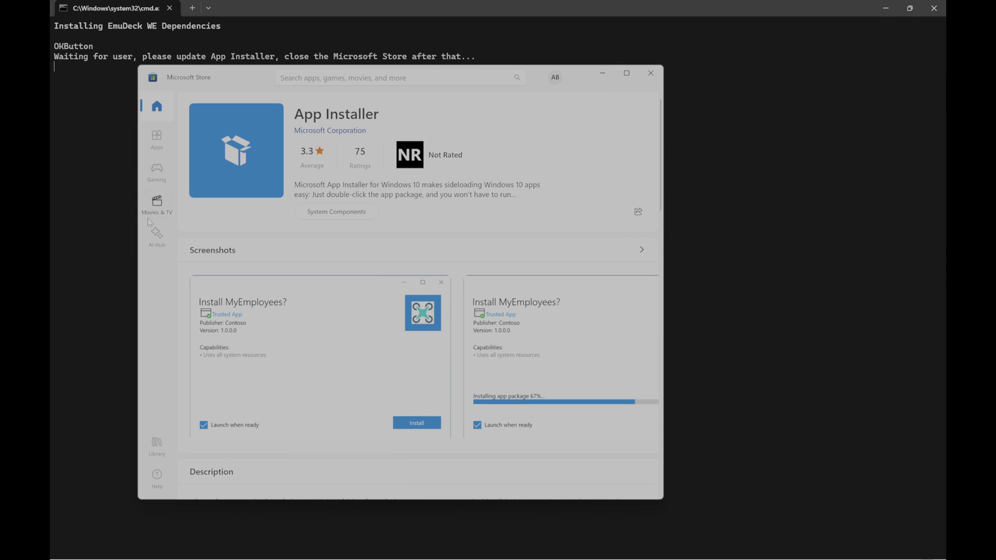
click(156, 447)
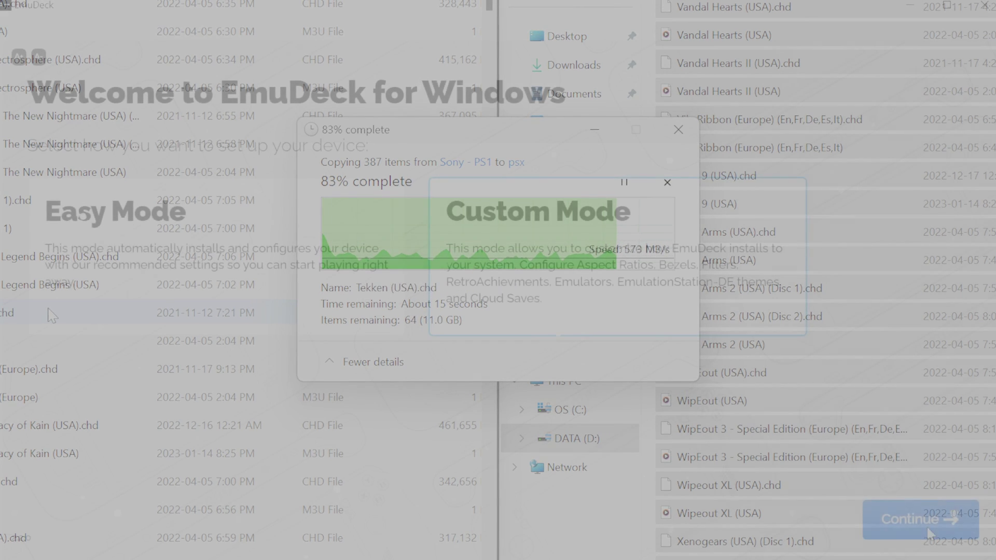
Step: Continue the EmuDeck setup in Custom Mode and choose D:\ as the ROM directory
click(921, 519)
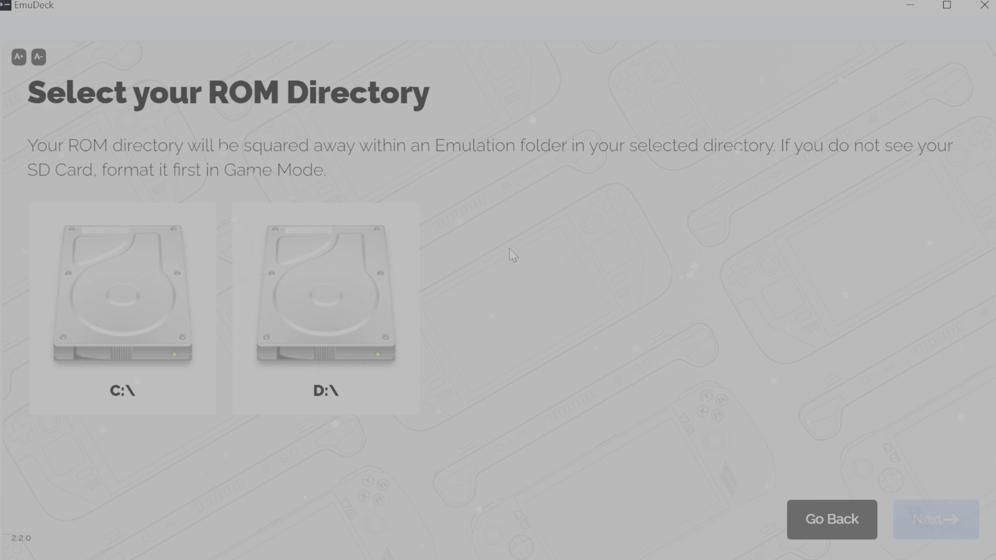
click(267, 297)
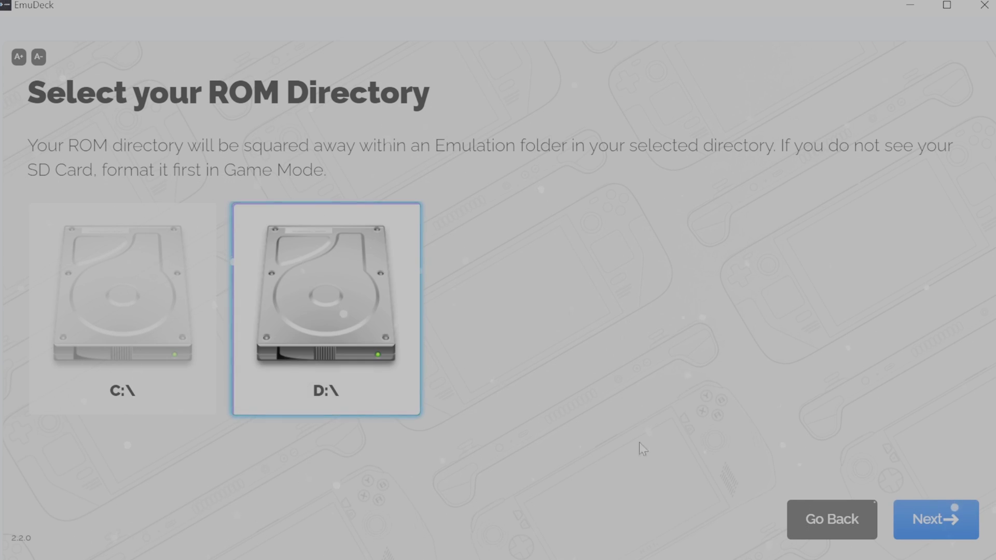
click(917, 519)
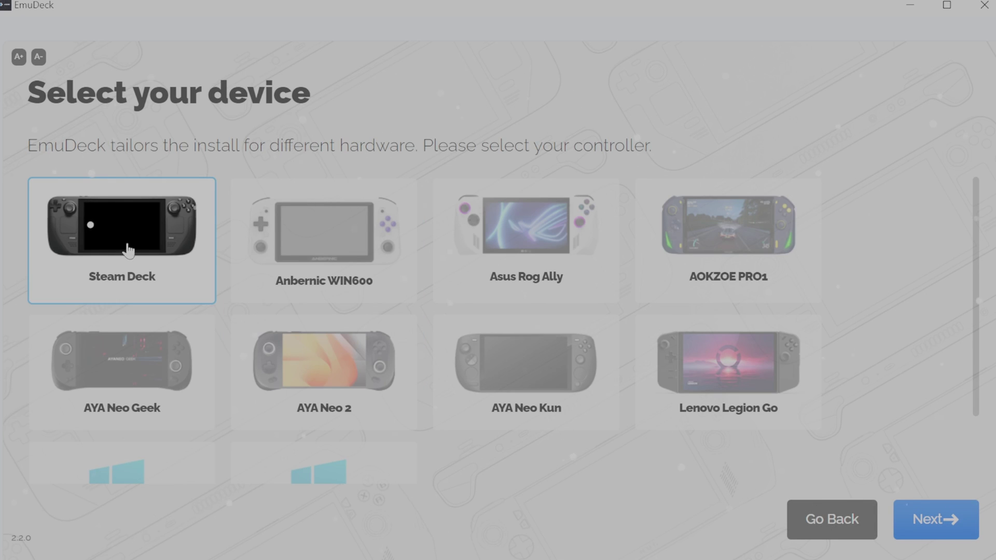
Step: Try out the handheld device presets, such as Asus Rog Ally, Lenovo Legion Go, AOKZOE PRO1 and AYA Neo 2
click(298, 245)
click(555, 266)
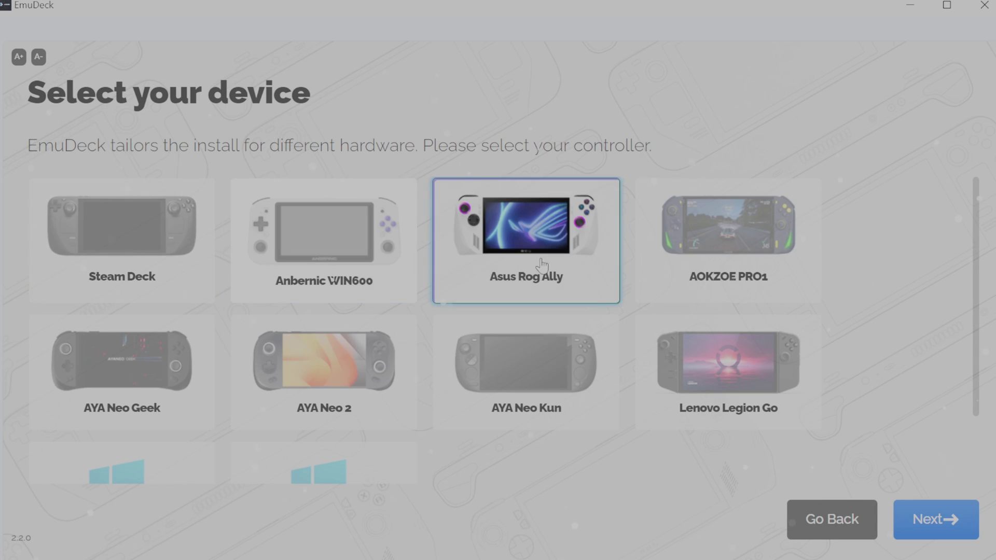
scroll(238, 269, down, 2)
click(162, 277)
click(316, 283)
click(532, 309)
click(728, 291)
scroll(526, 312, up, 2)
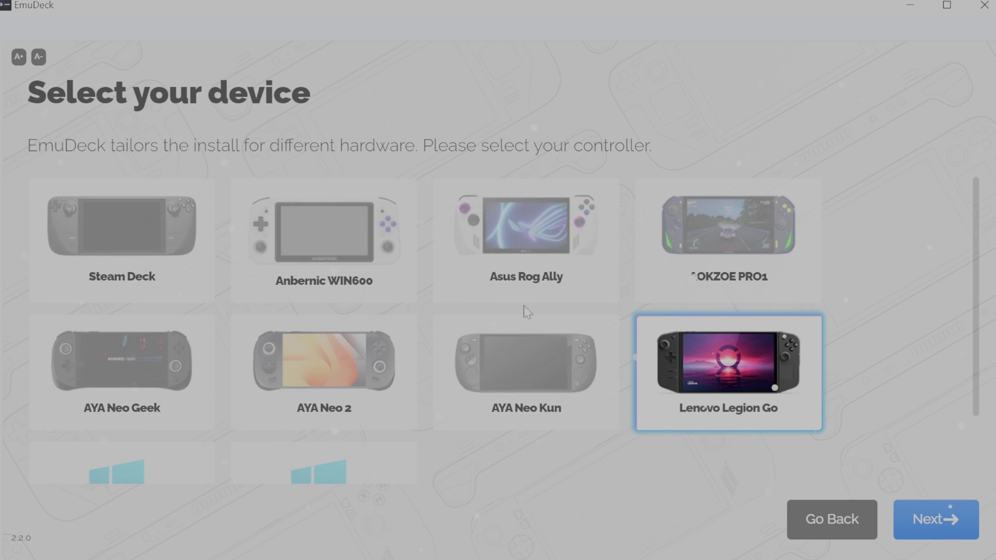
click(735, 273)
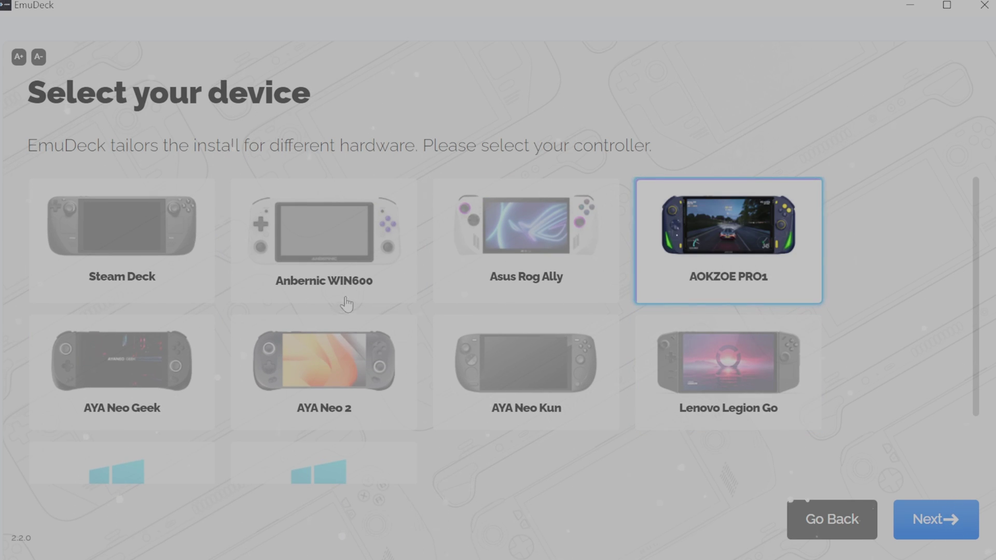
click(533, 382)
click(310, 394)
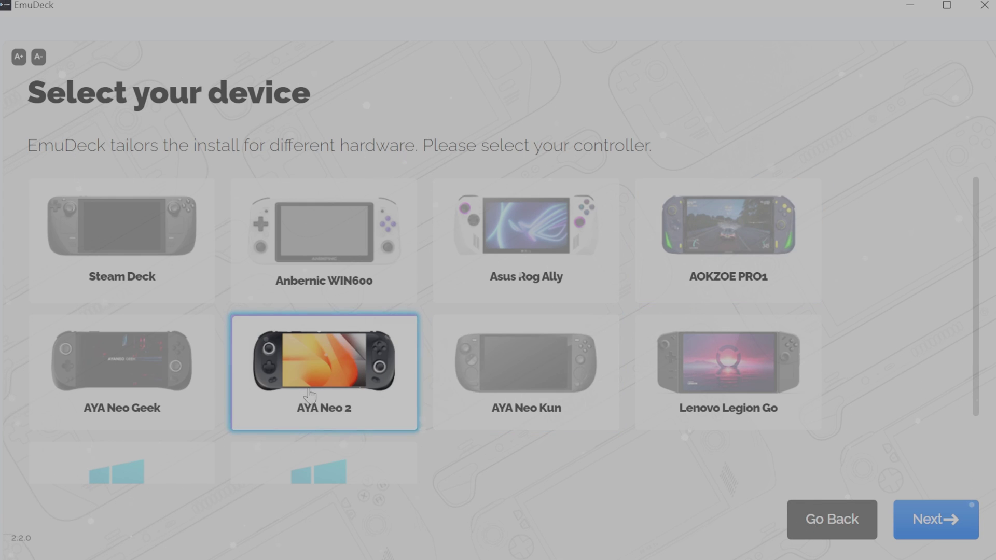
Step: Choose Windows PC as the device and continue to the emulator selection
scroll(255, 370, down, 2)
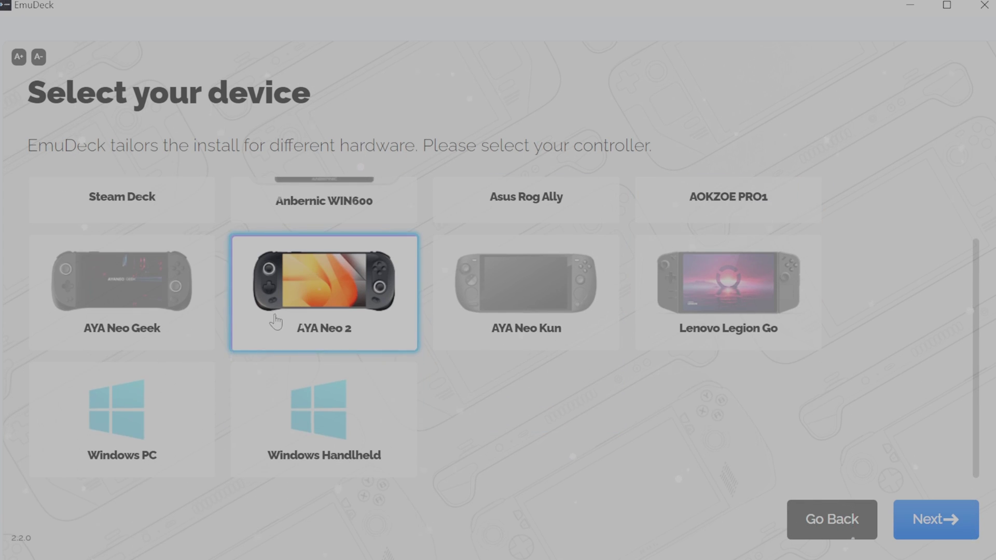
click(340, 421)
click(125, 420)
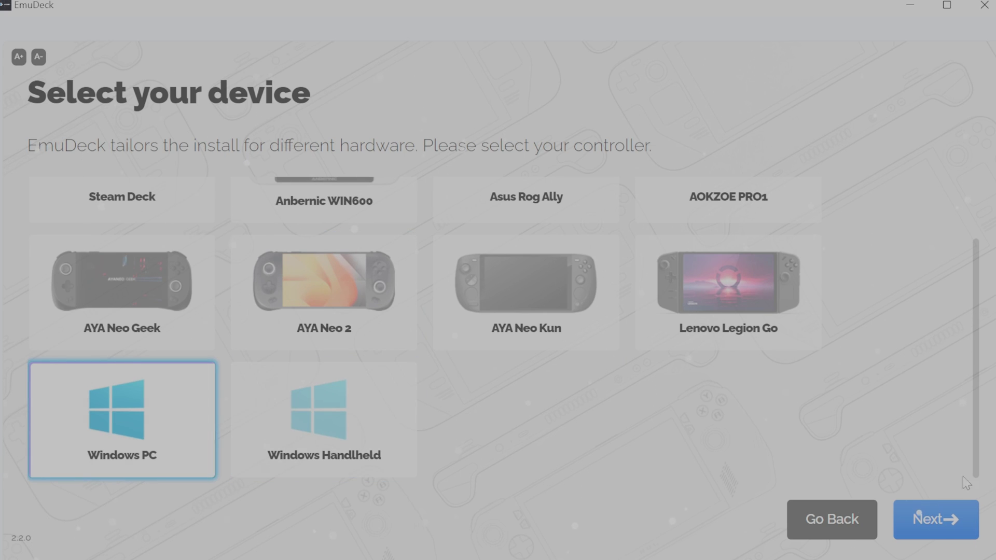
click(960, 533)
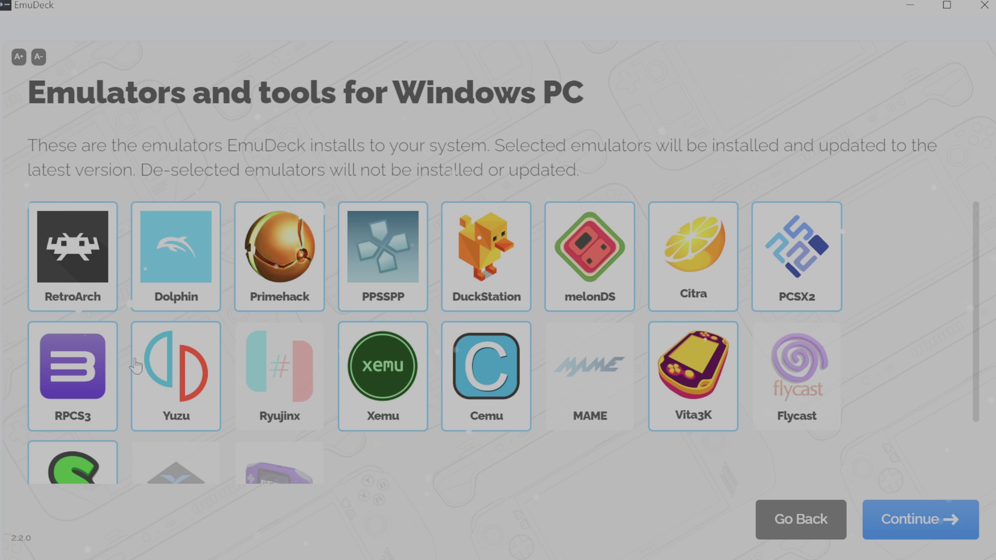
Step: Look through the emulator list and add Ryujinx to the emulators to install
scroll(133, 366, down, 2)
scroll(182, 382, up, 2)
scroll(196, 456, down, 2)
scroll(363, 420, up, 2)
click(297, 403)
Step: Choose RetroArch instead of the standalone MAME emulator and accept the emulator selection
click(597, 393)
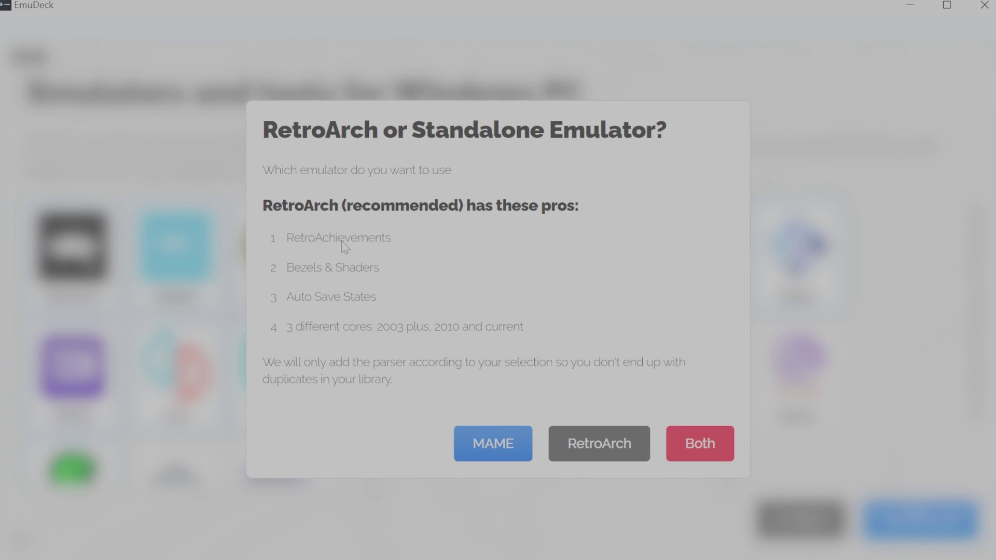
click(611, 452)
scroll(390, 340, down, 2)
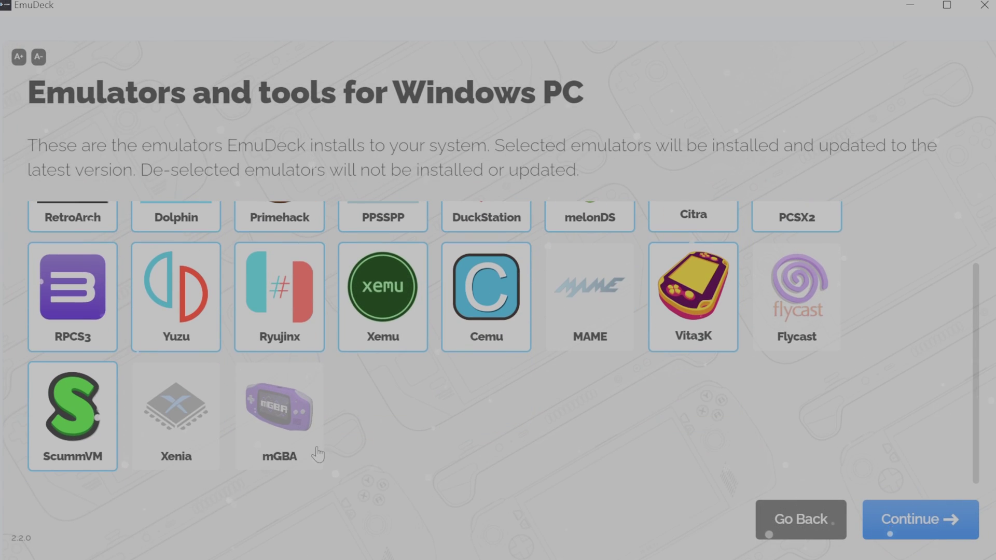
scroll(399, 436, up, 2)
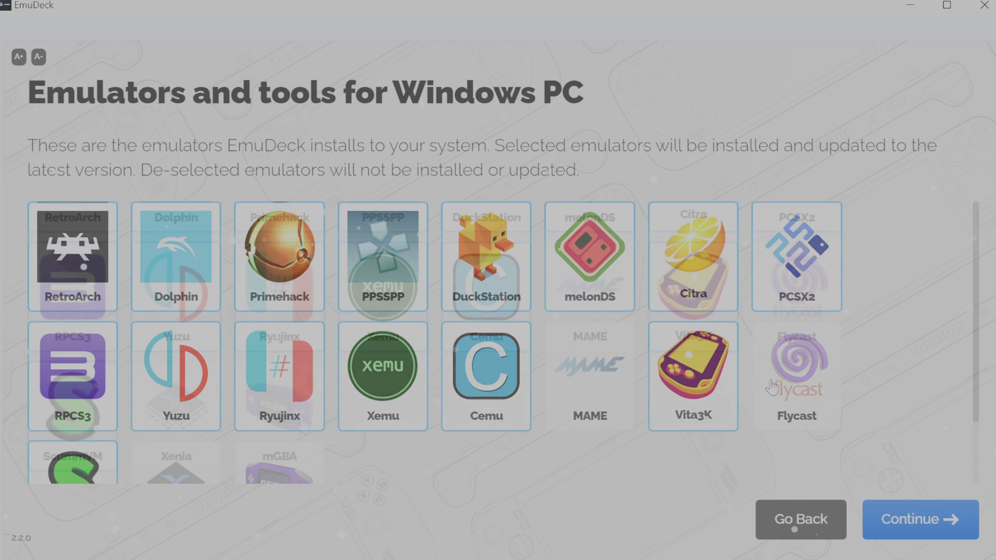
click(890, 521)
click(954, 524)
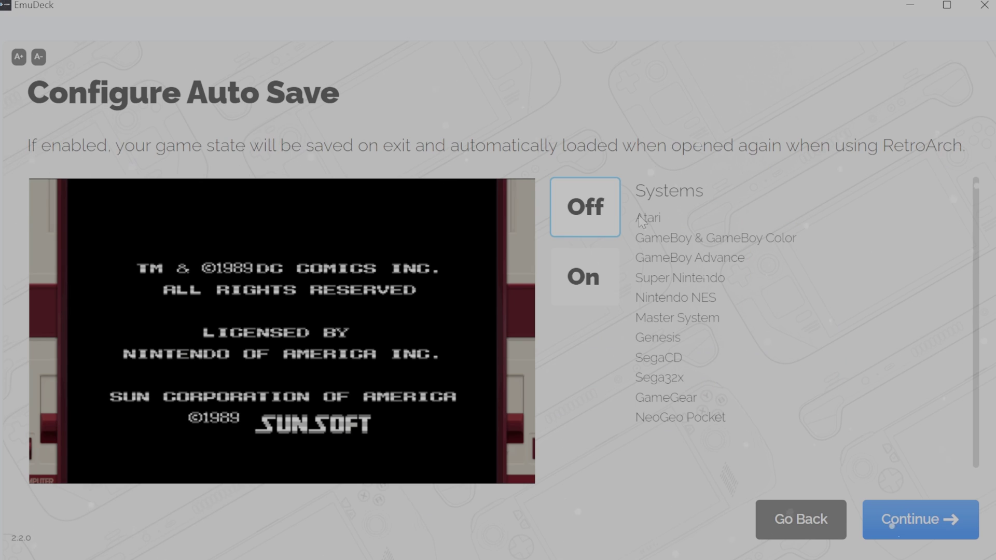
Step: Leave auto save off and skip the RetroAchievements login
click(912, 520)
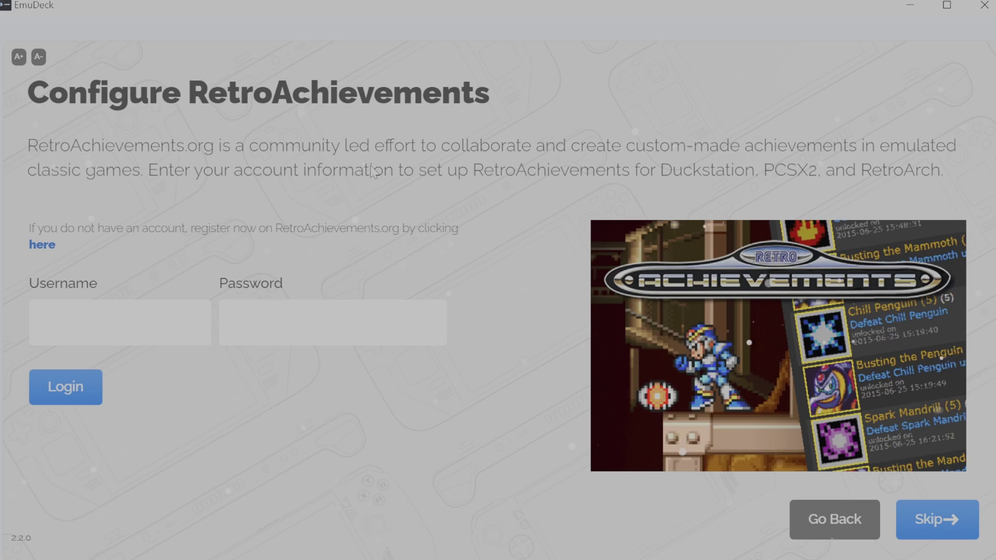
click(269, 322)
click(936, 519)
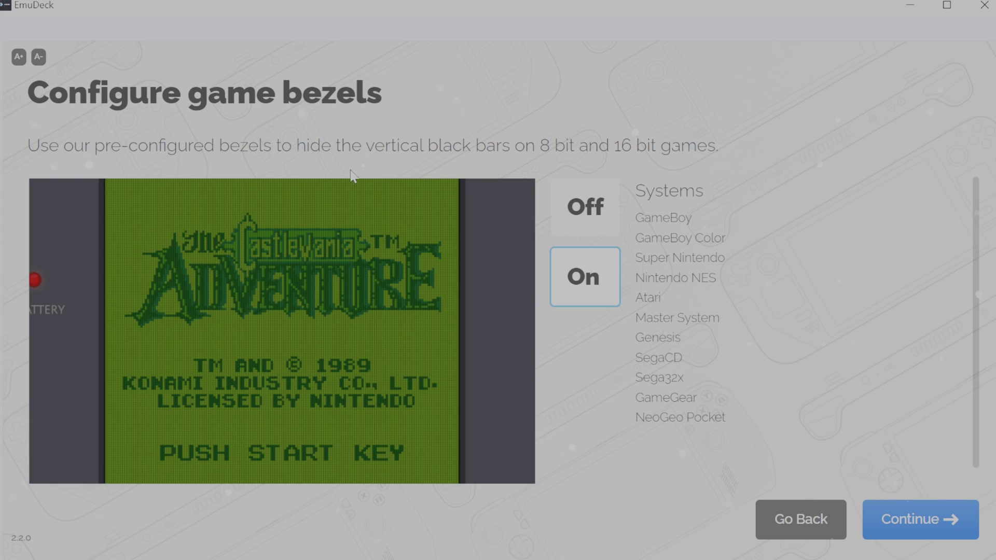
Step: Compare the game bezels off and on, and continue with bezels set to On
click(585, 207)
click(602, 278)
click(936, 532)
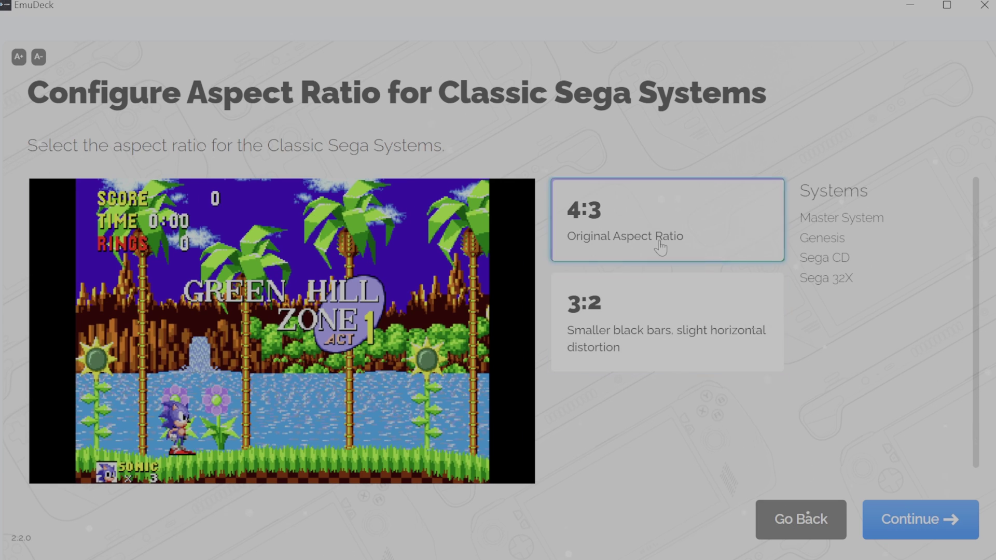
Step: Use the 4:3 aspect ratio for classic Sega systems and 8:7 for classic Nintendo systems
click(918, 529)
click(640, 332)
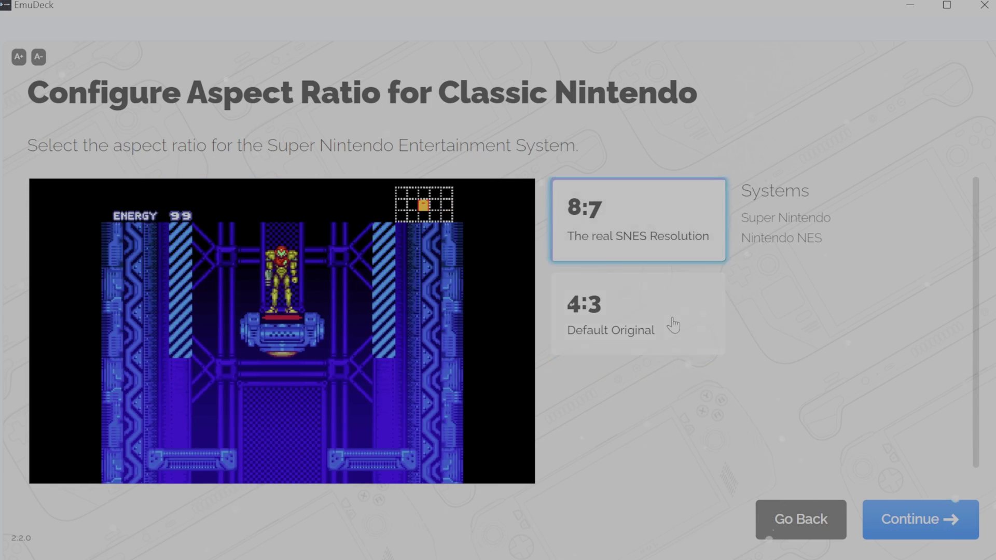
click(571, 337)
click(677, 257)
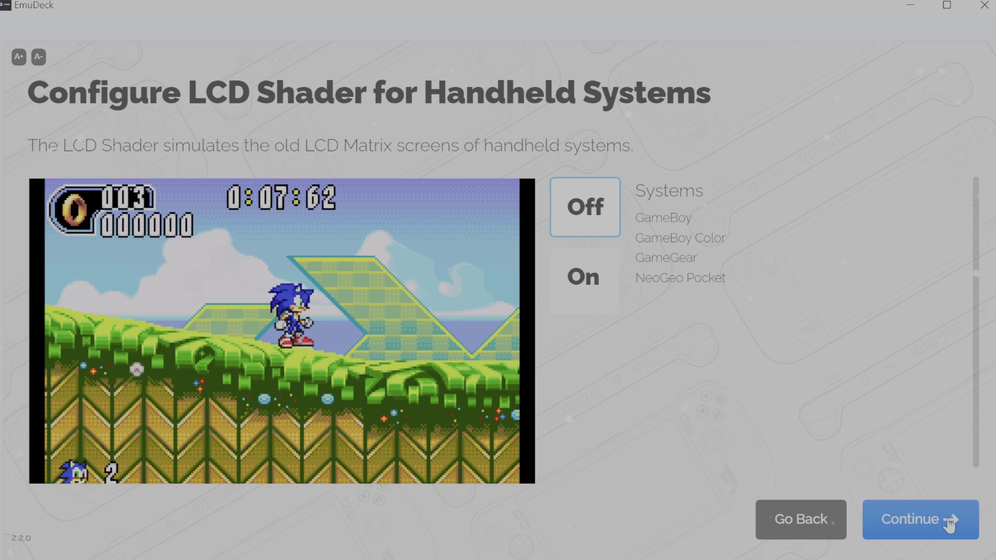
Step: Turn on the LCD shader for handheld systems and the CRT shader for classic games
click(582, 293)
click(929, 533)
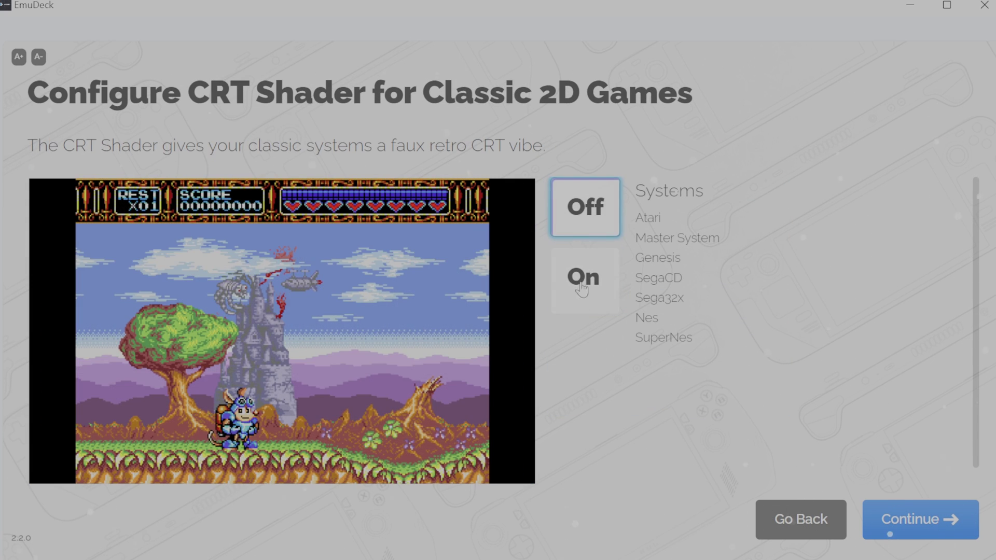
click(600, 296)
click(585, 278)
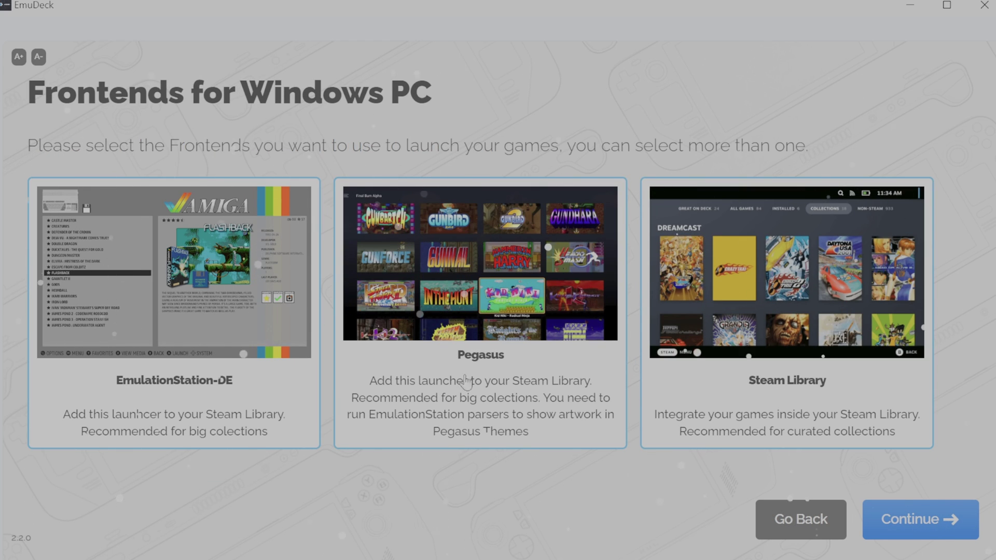
Step: Select EmulationStation-DE and Steam Library as the frontends, leaving Pegasus out, and dismiss the Steam reminder
click(689, 332)
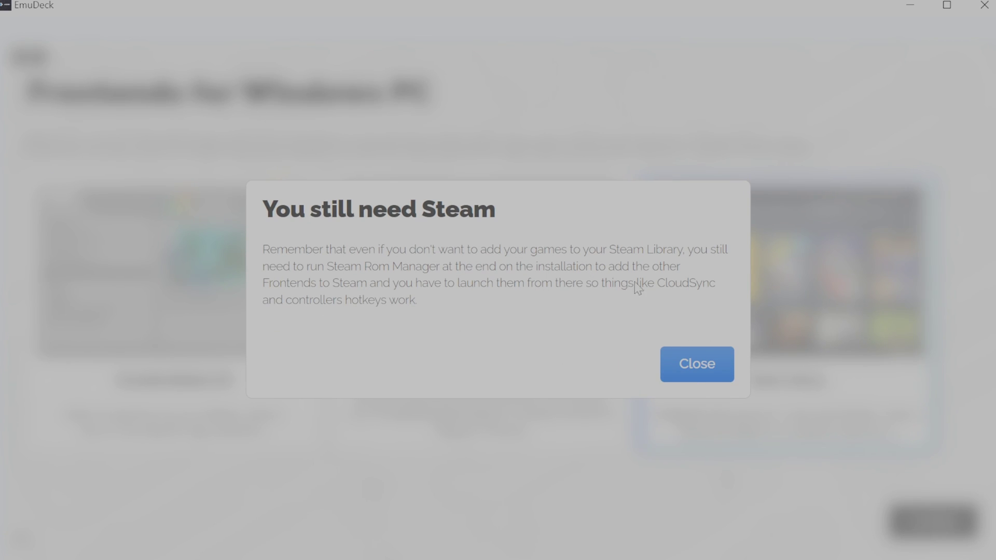
click(696, 363)
click(798, 419)
click(480, 309)
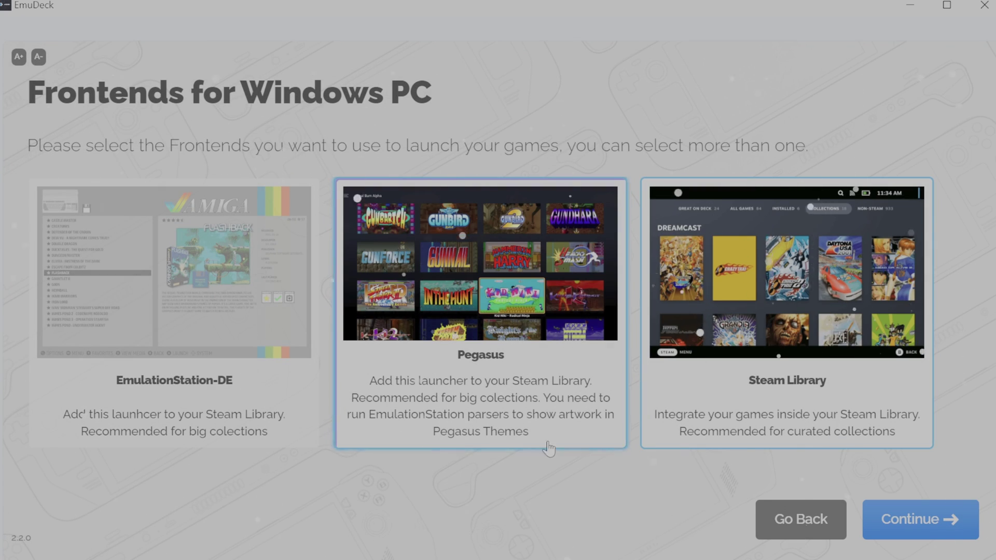
click(200, 438)
click(525, 438)
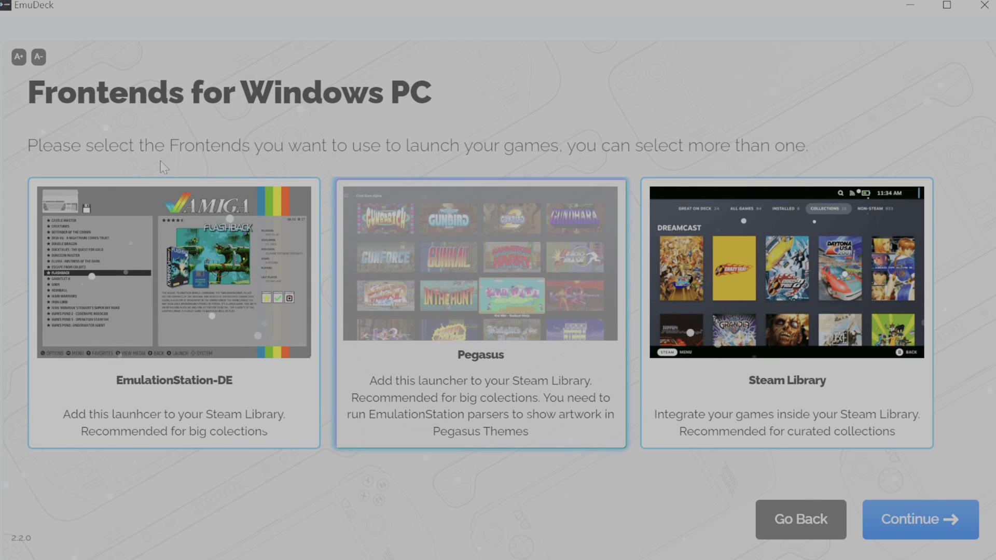
click(920, 519)
Step: Set the emulator resolution to 1440P for PlayStation 1, PlayStation 2, GameCube and Wii, and Wii U games
drag(57, 477, 678, 487)
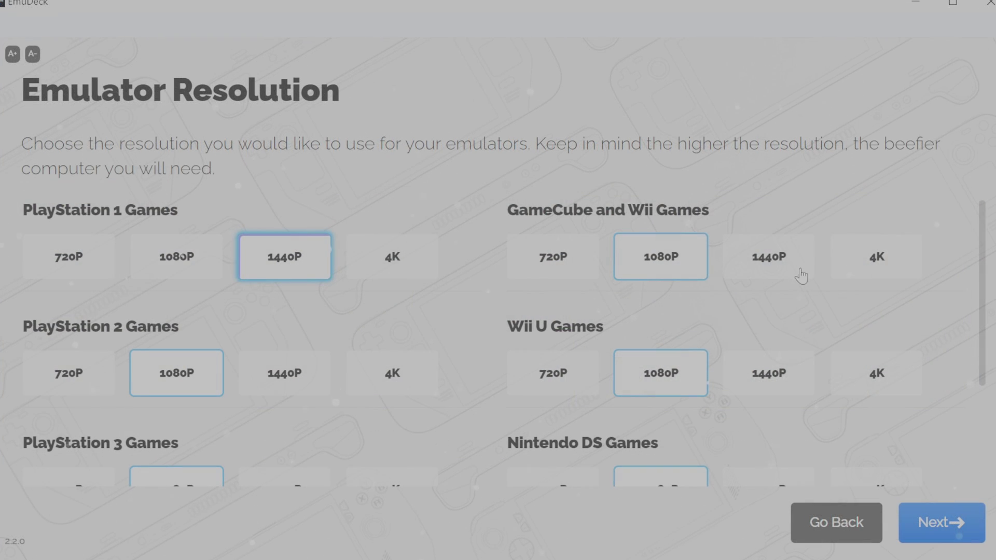
click(801, 277)
scroll(767, 280, down, 3)
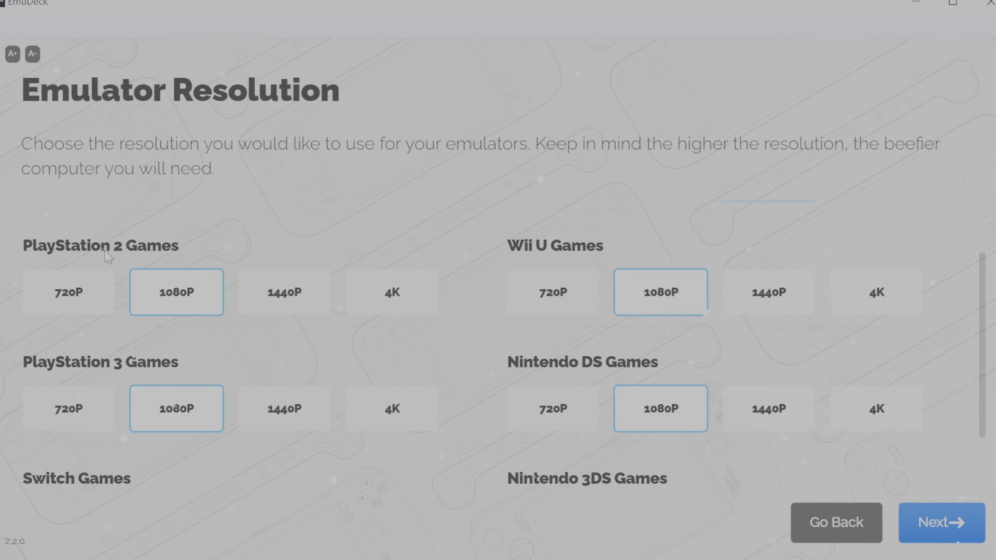
click(306, 309)
click(774, 307)
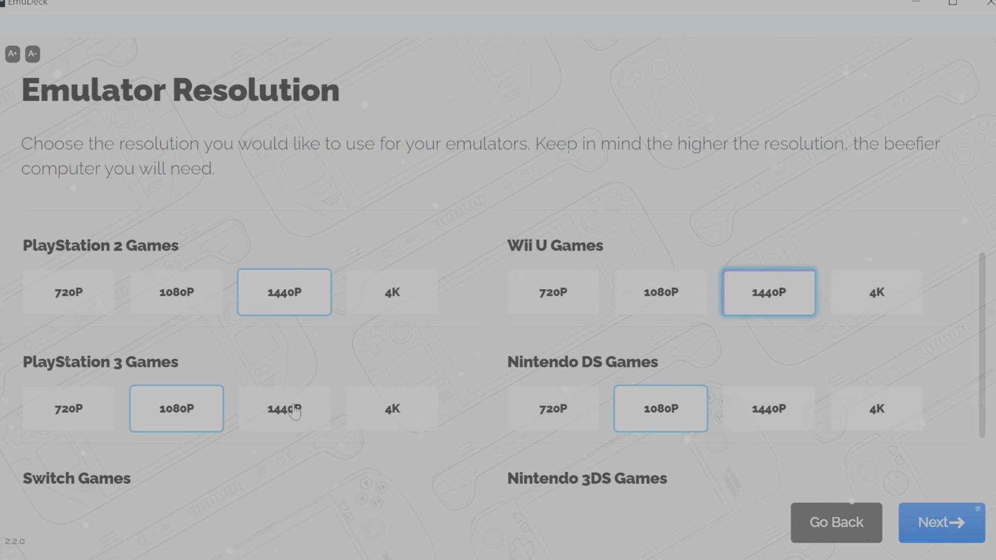
Step: Set the resolution to 4K for Nintendo DS and Nintendo 3DS games and to 1440P for Switch games
scroll(283, 433, down, 3)
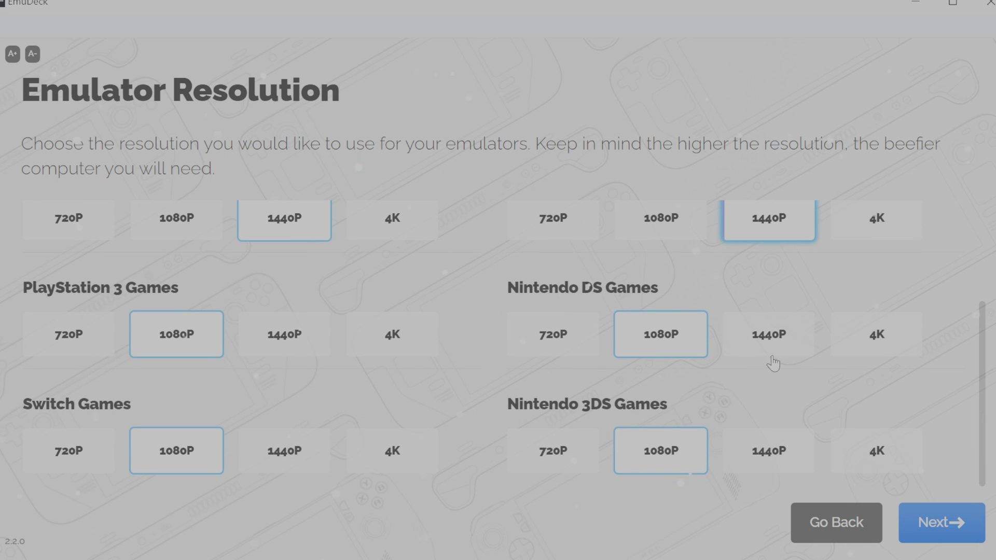
click(884, 346)
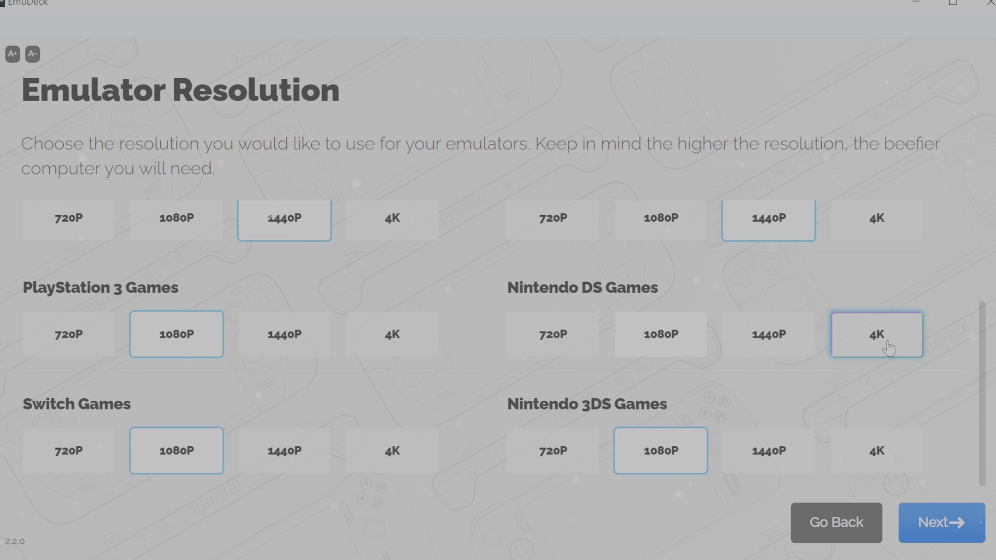
click(304, 459)
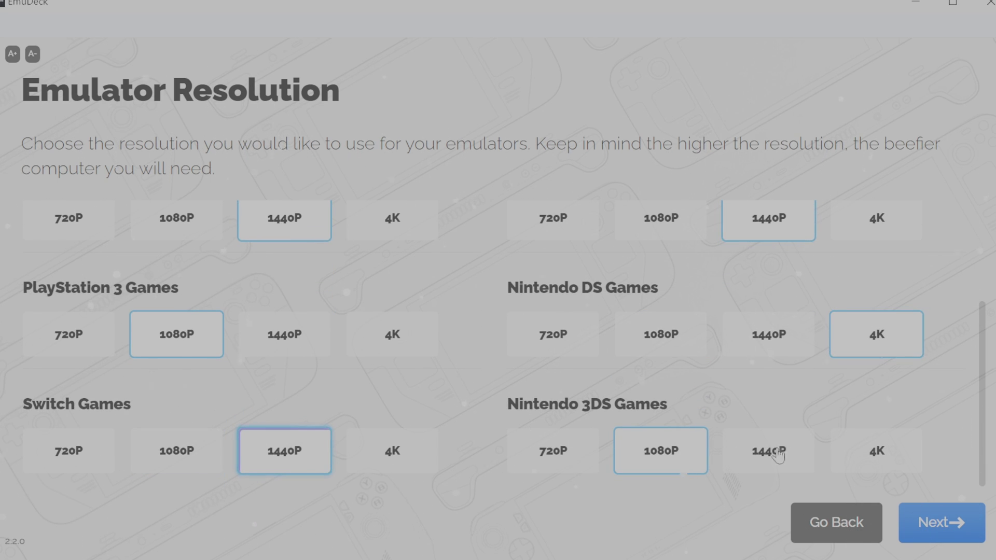
click(865, 459)
Step: Review the chosen resolutions, accept them, and finish the EmuDeck setup from the summary page
scroll(833, 434, up, 6)
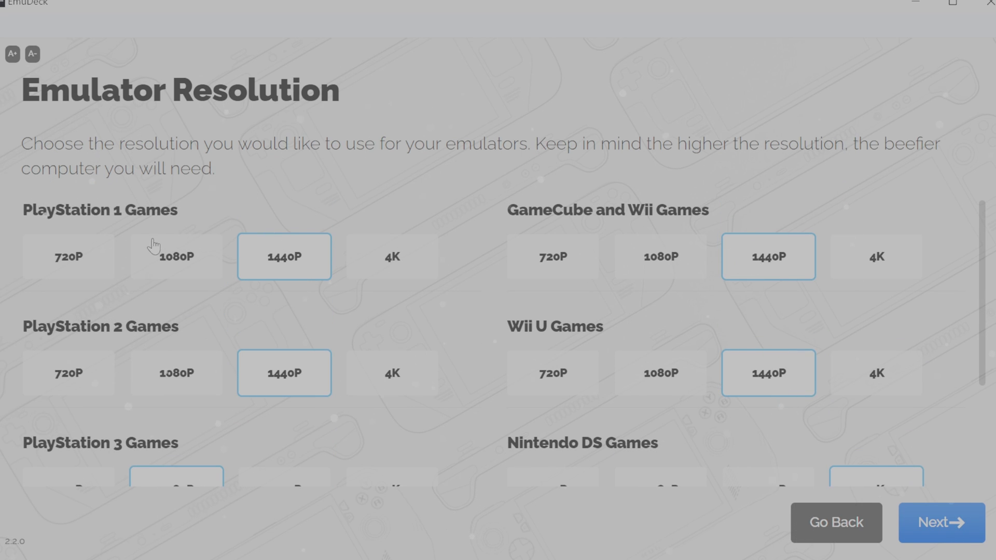
scroll(519, 313, down, 3)
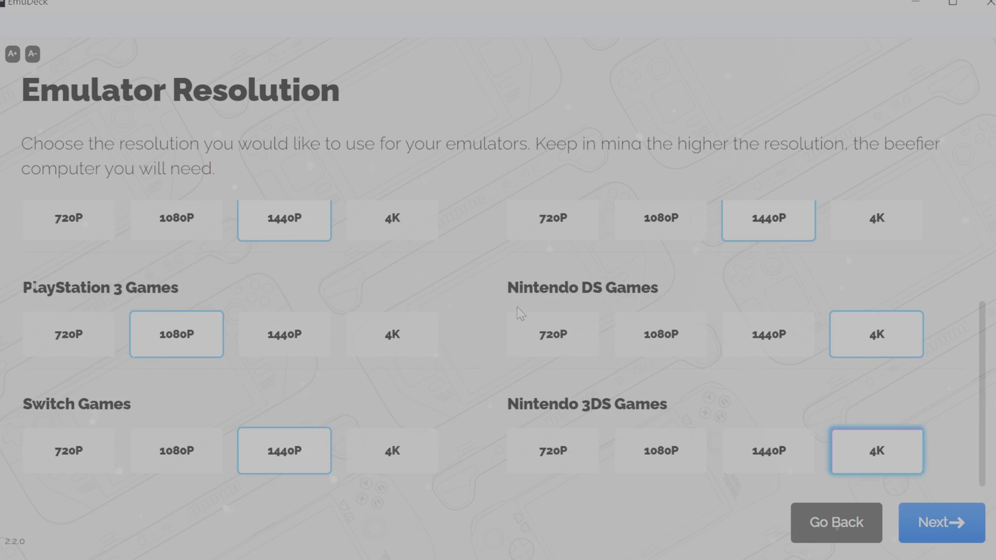
click(927, 527)
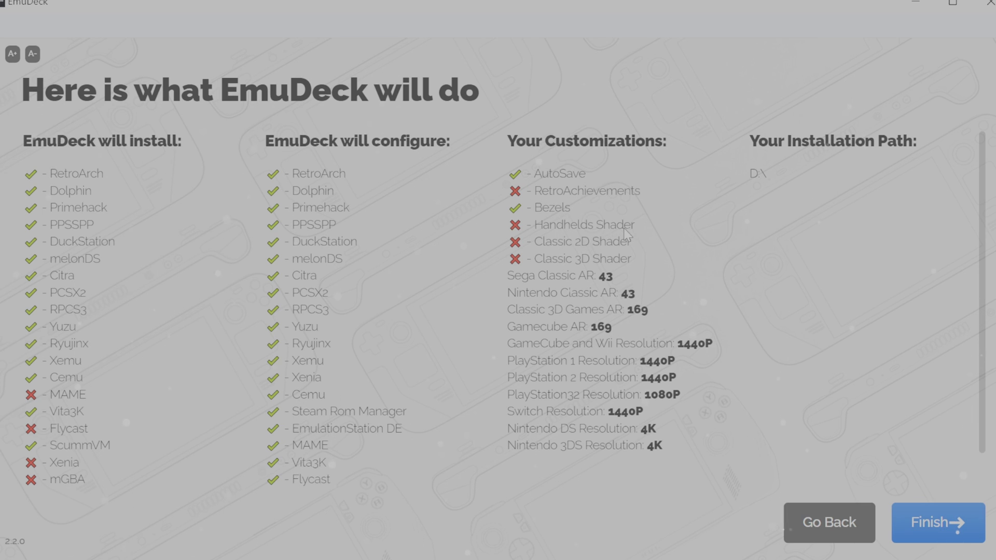
click(958, 526)
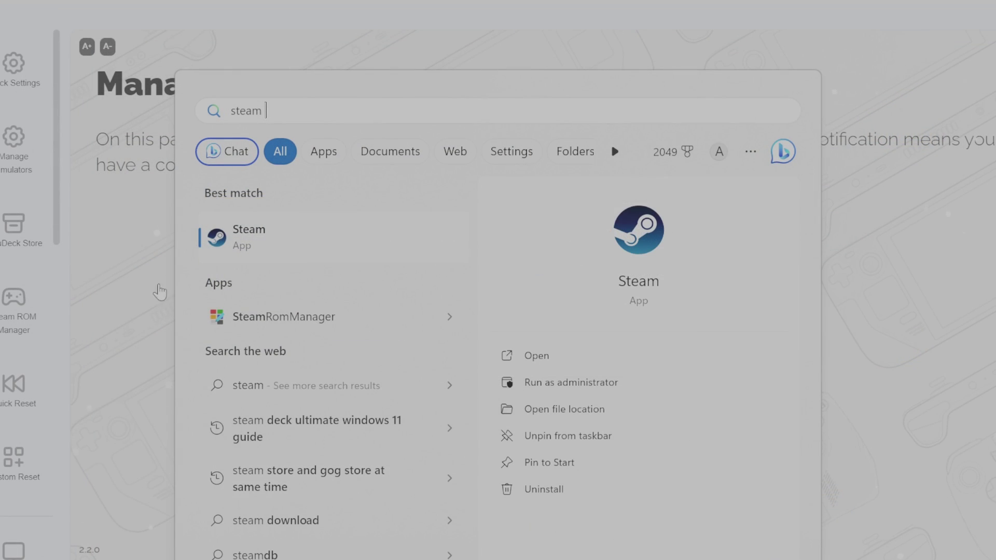
Step: Launch Steam ROM Manager, look through the enabled parsers, and add their games to the preview
click(290, 315)
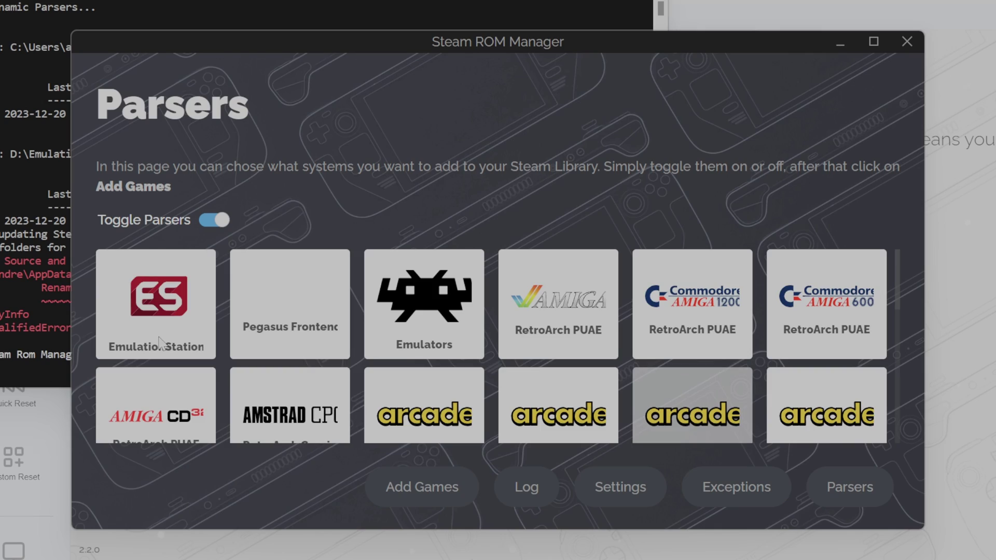
scroll(451, 337, down, 3)
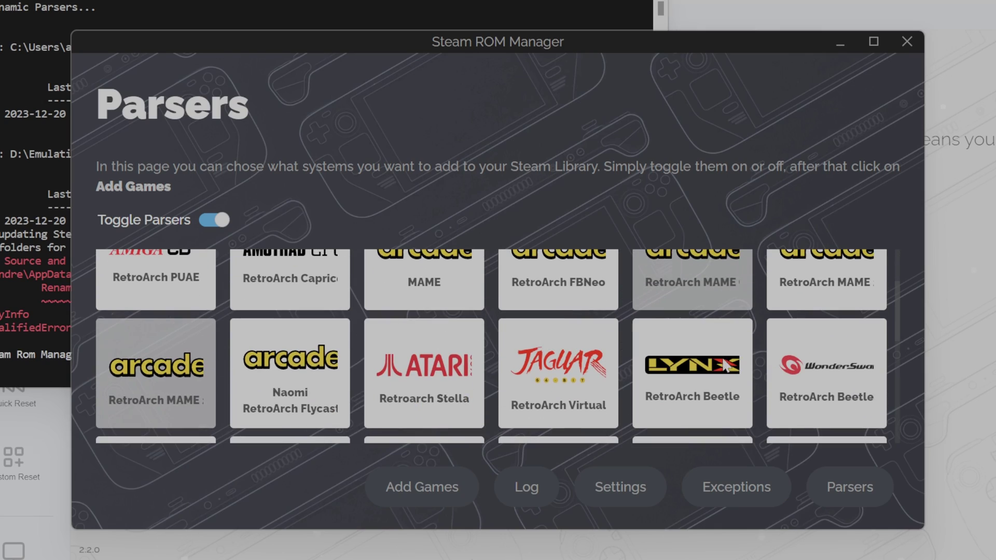
scroll(724, 366, down, 5)
click(435, 484)
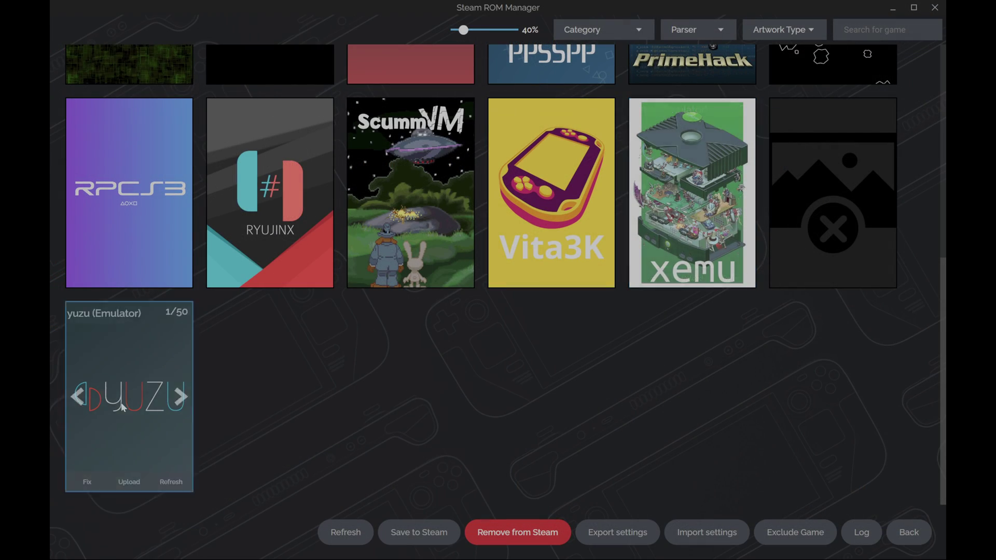
Step: Look through the artwork of the parsed emulators and reduce the thumbnail size
scroll(123, 408, up, 3)
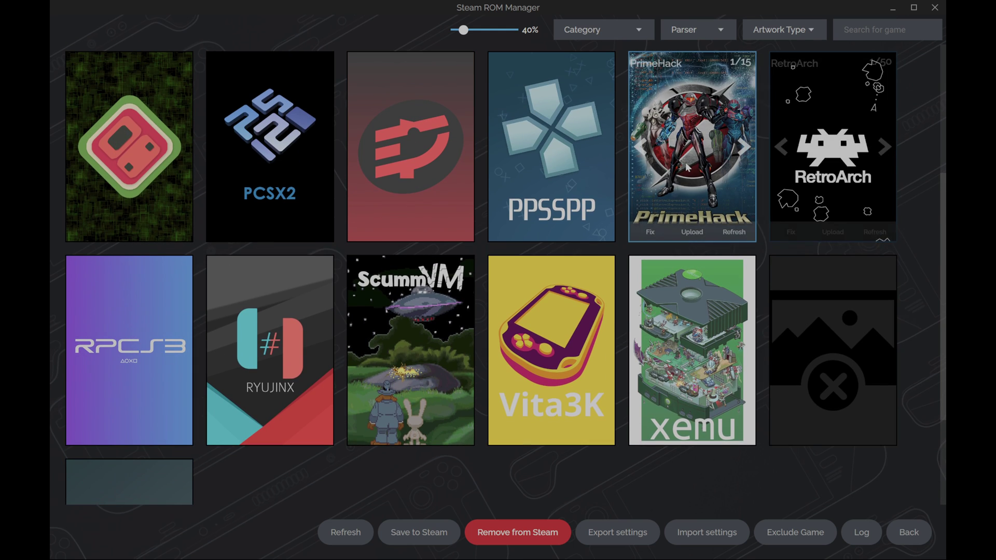
scroll(690, 208, up, 3)
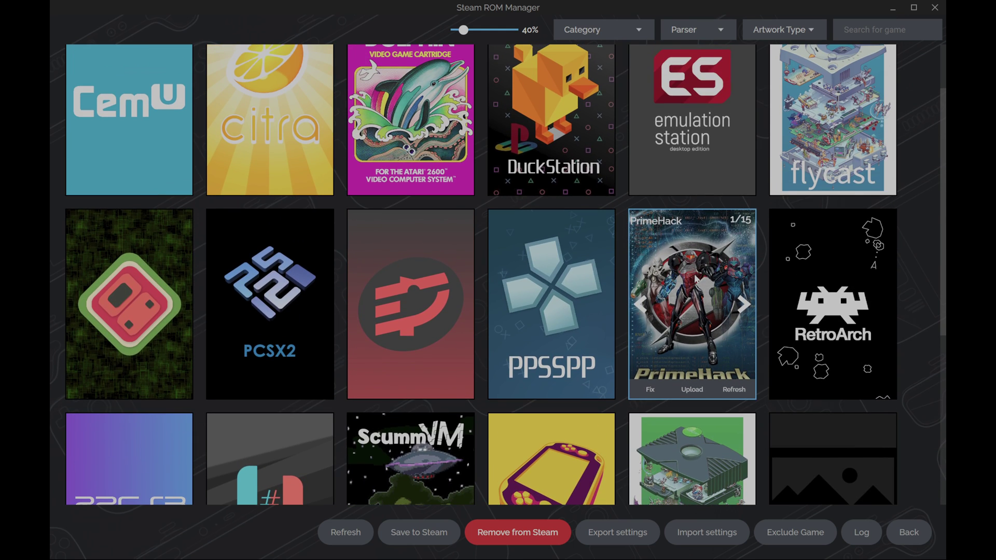
scroll(486, 222, up, 2)
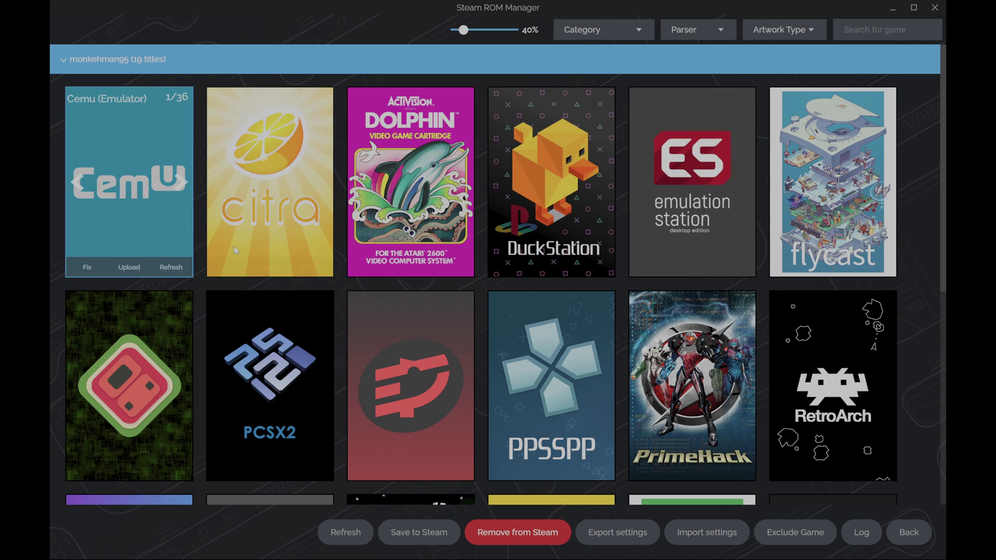
drag(463, 30, 455, 30)
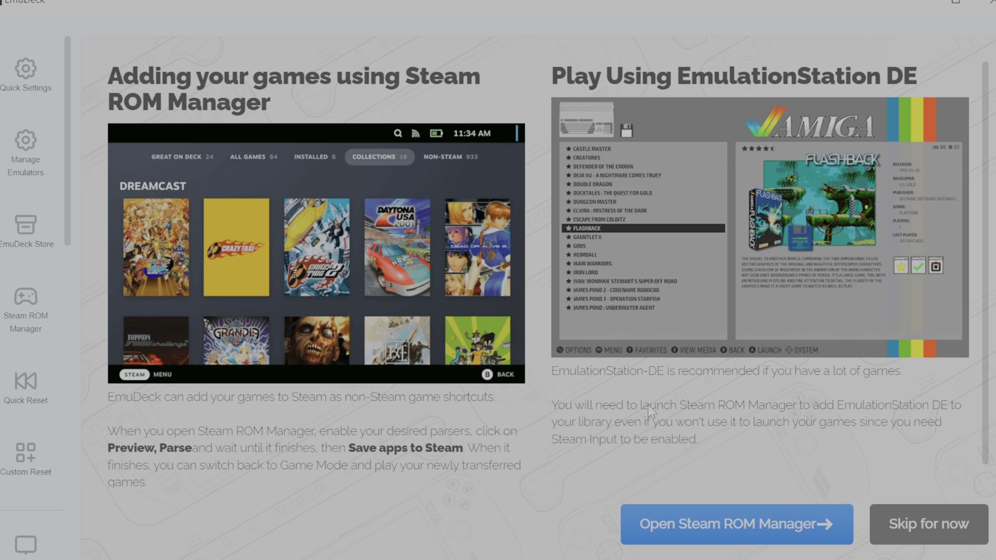
Step: Switch to EmuDeck's emulator management page, open the RetroArch details, and view its hotkeys
scroll(625, 403, down, 1)
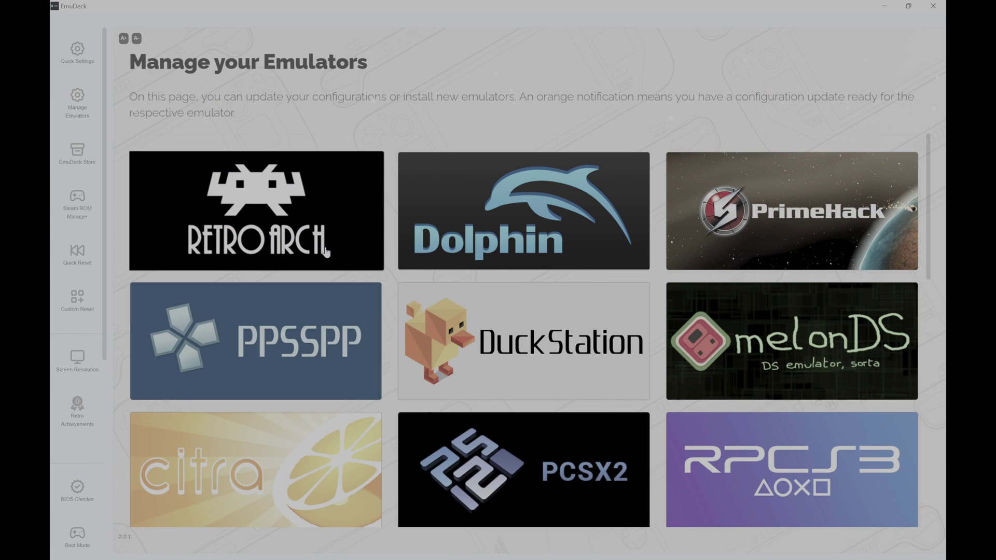
click(340, 231)
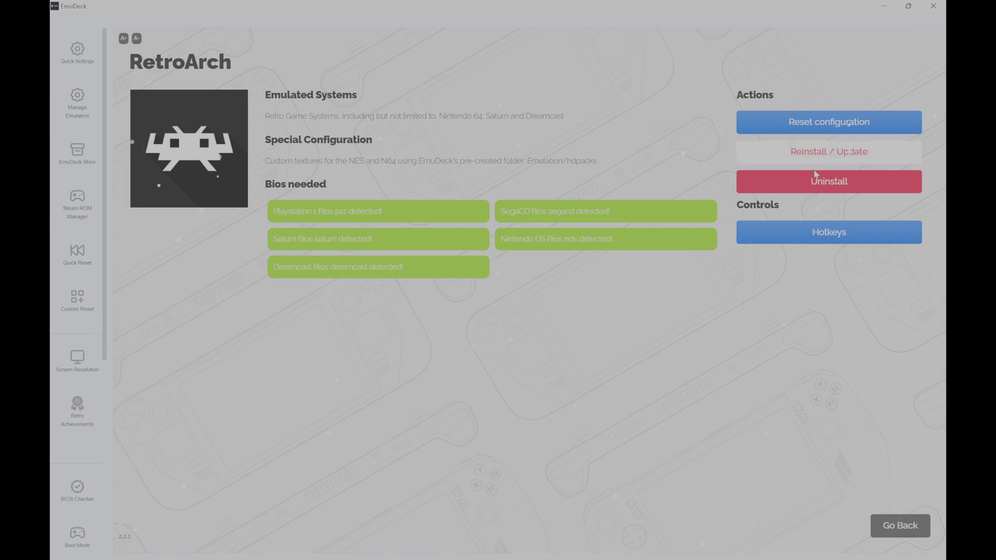
click(816, 231)
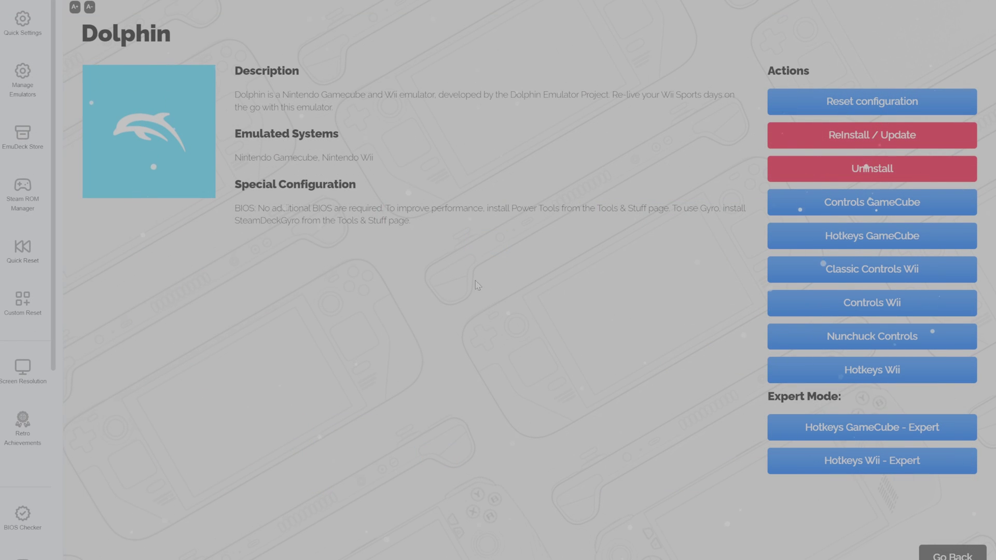
Step: Return from the Dolphin details to the managed emulators and look through the whole list
click(25, 83)
scroll(699, 254, down, 15)
scroll(611, 389, up, 15)
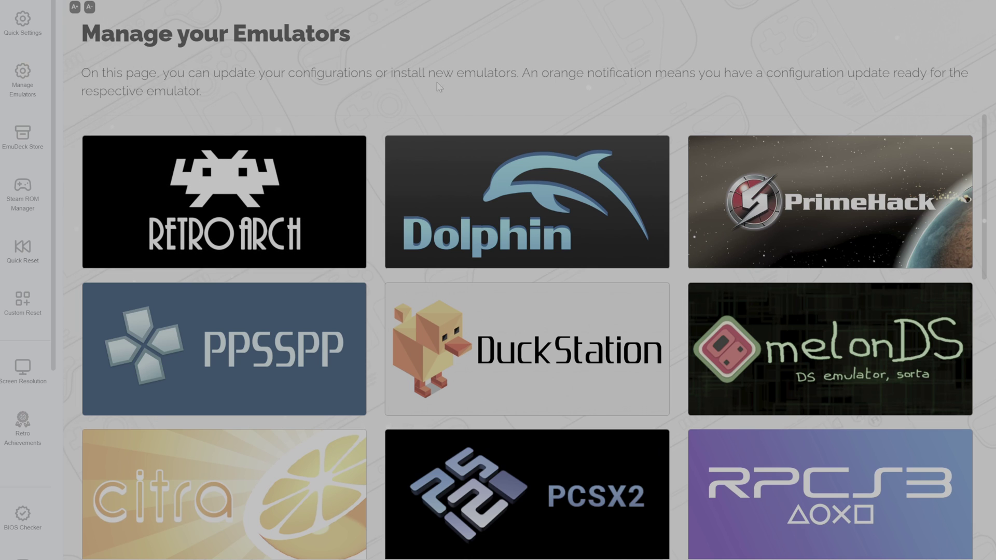
Step: Open the EmuDeck Store and browse the homebrew games offered for Super Nintendo
click(22, 149)
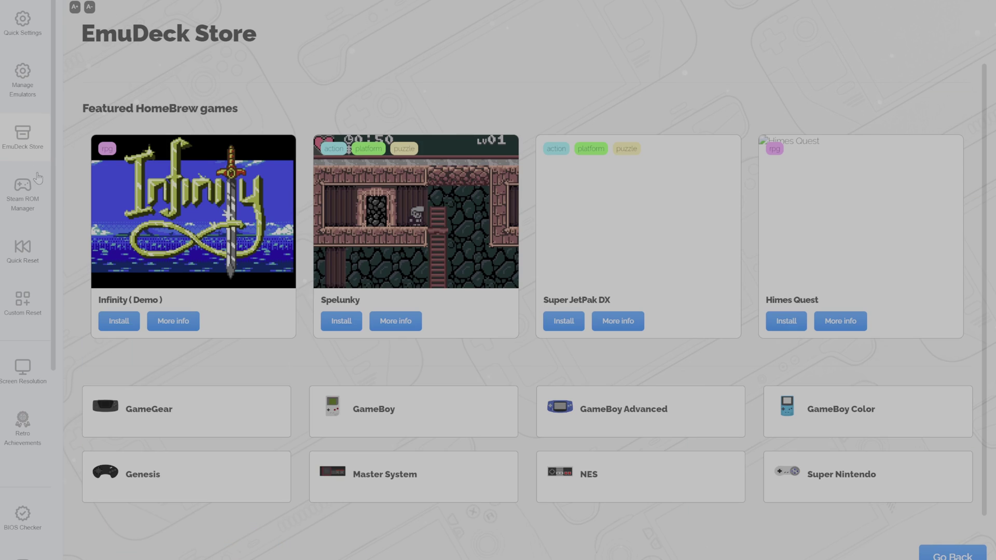
scroll(542, 263, down, 1)
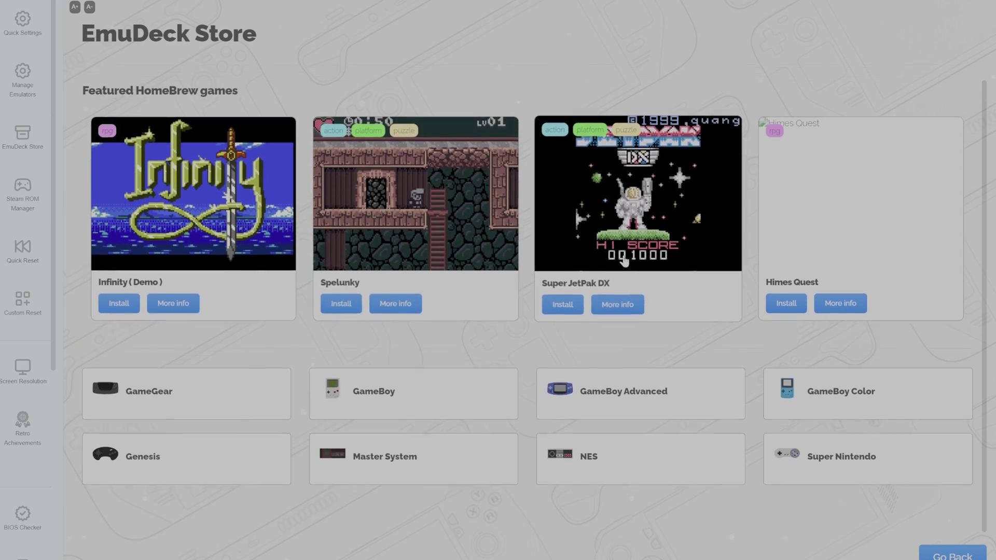
click(803, 475)
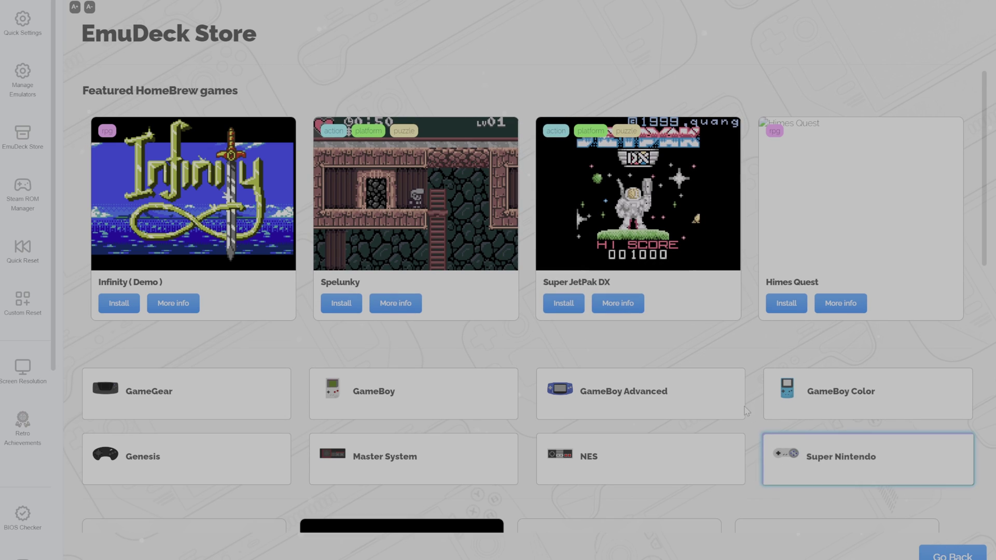
scroll(472, 287, down, 4)
scroll(420, 307, down, 4)
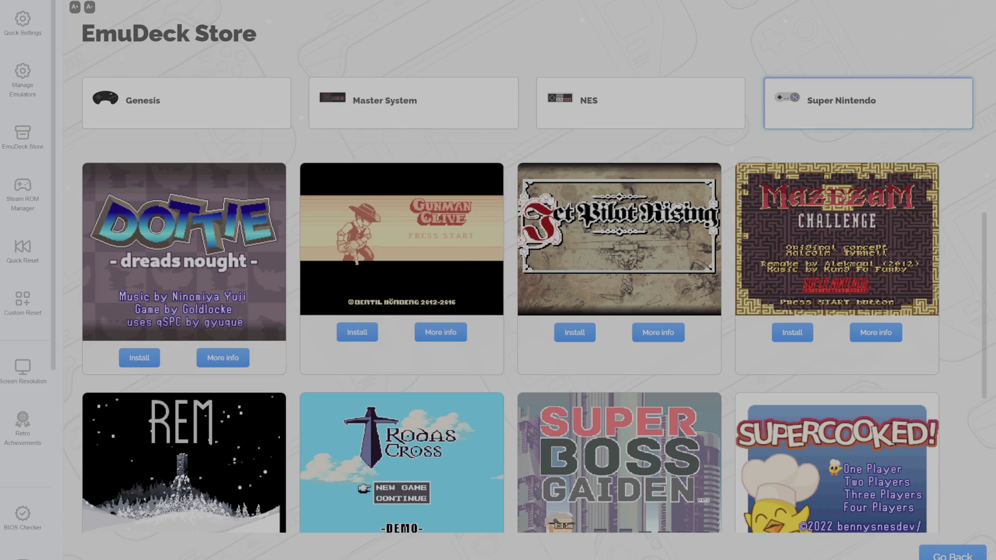
scroll(217, 167, up, 3)
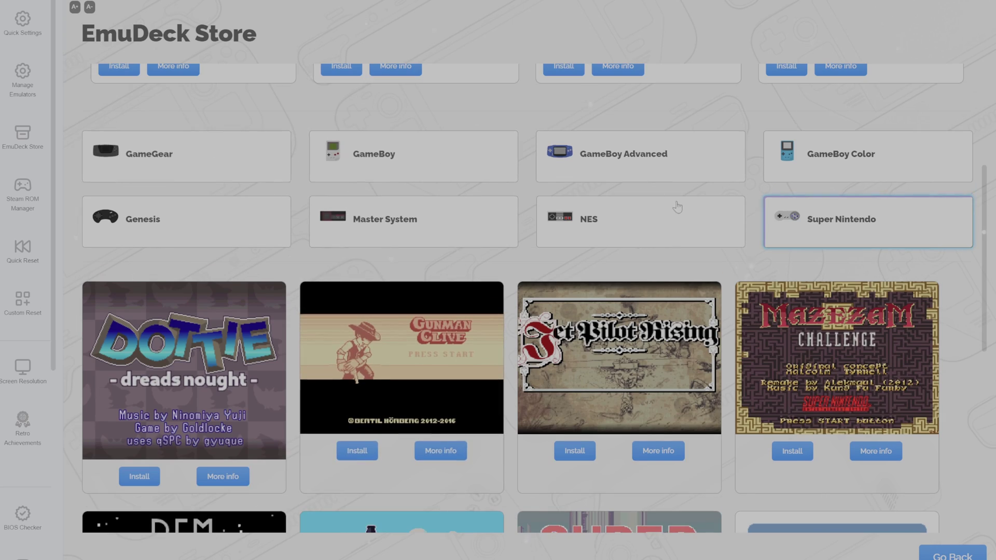
scroll(729, 274, down, 5)
scroll(834, 325, down, 2)
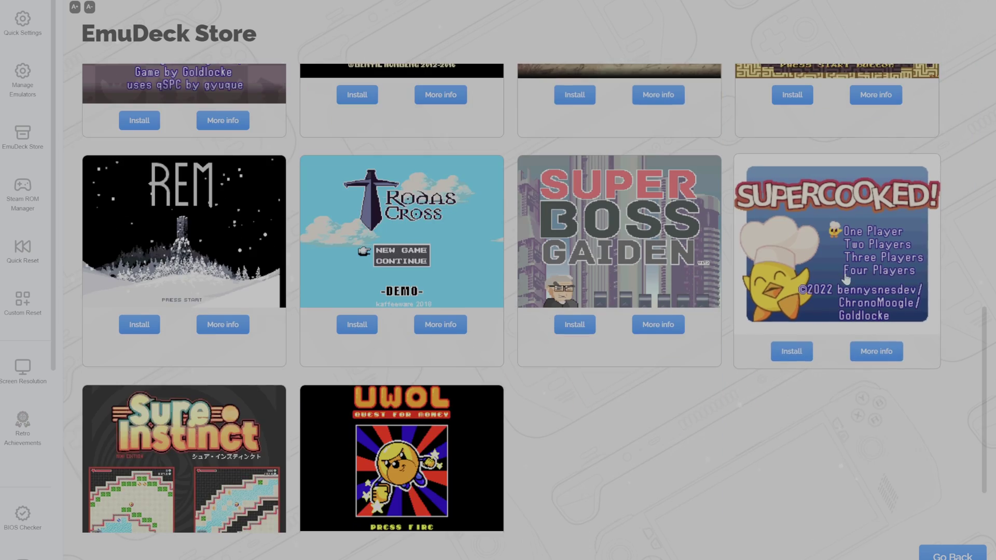
scroll(800, 256, down, 2)
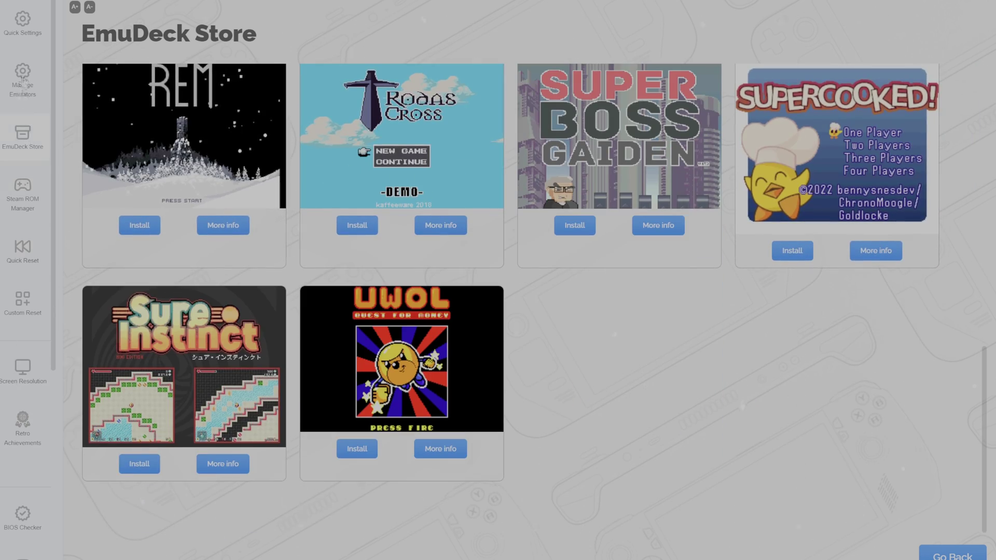
Step: View the quick settings and the BIOS checker, and look over the remaining EmuDeck tools
click(31, 28)
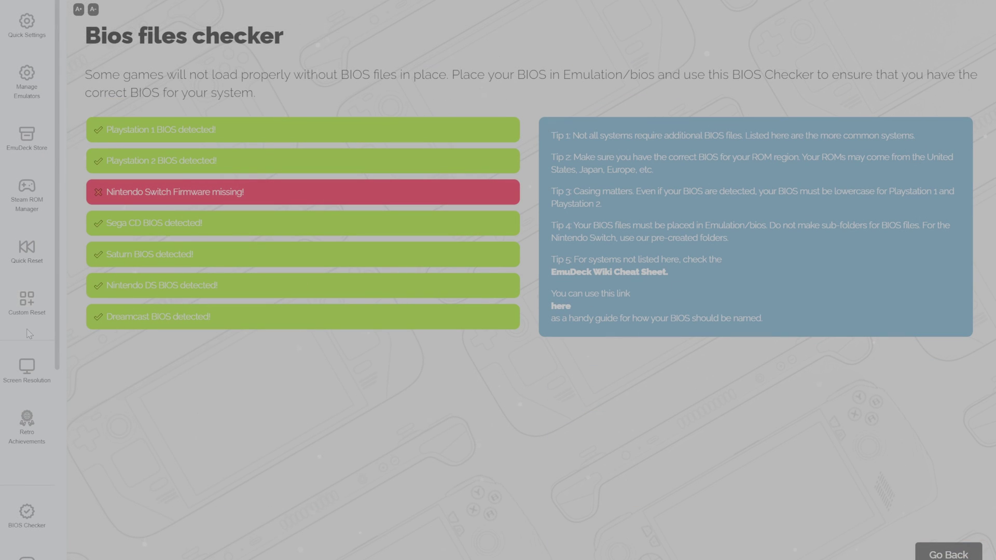
scroll(28, 334, down, 1)
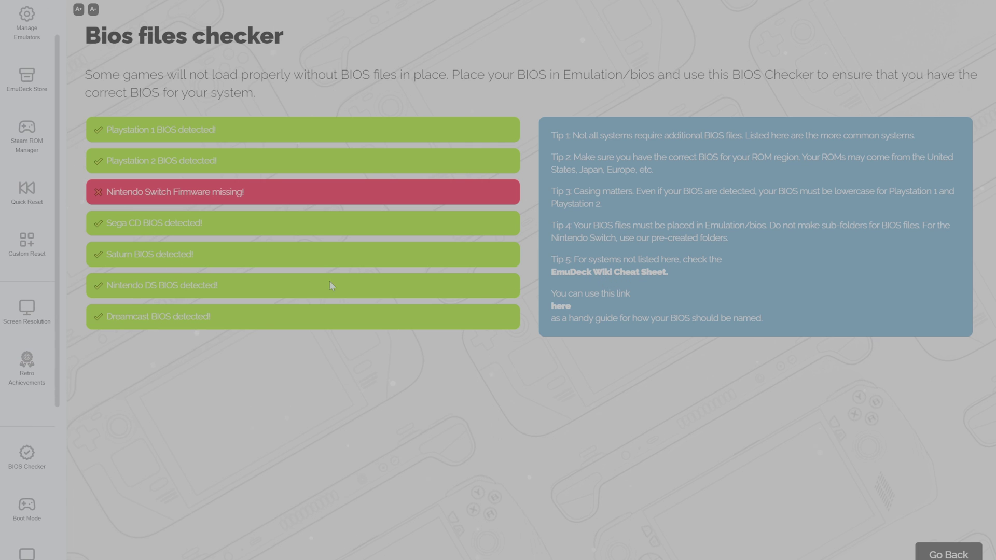
scroll(31, 345, down, 3)
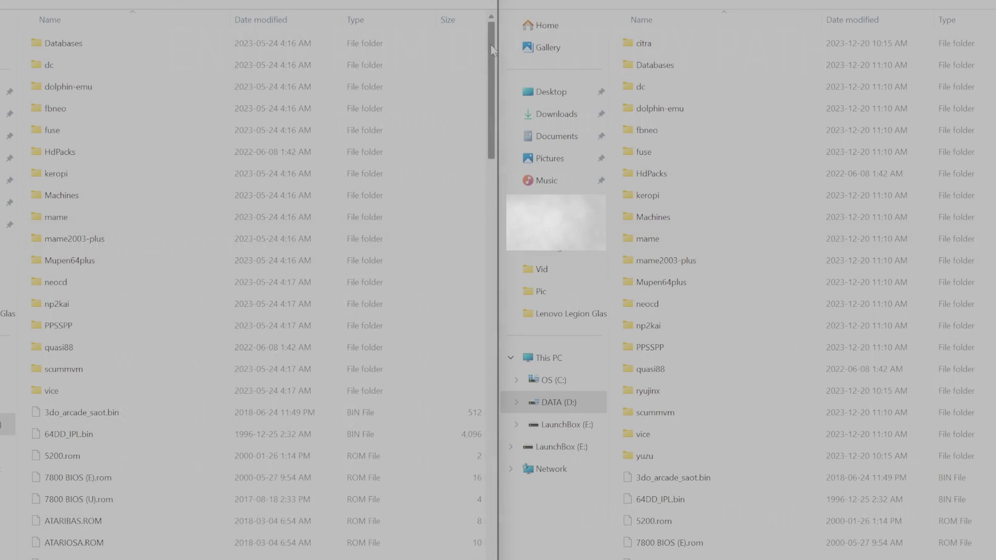
Step: Compare the BIOS files in the LaunchBox bios folder with those in the EmuDeck bios folder
drag(493, 50, 511, 513)
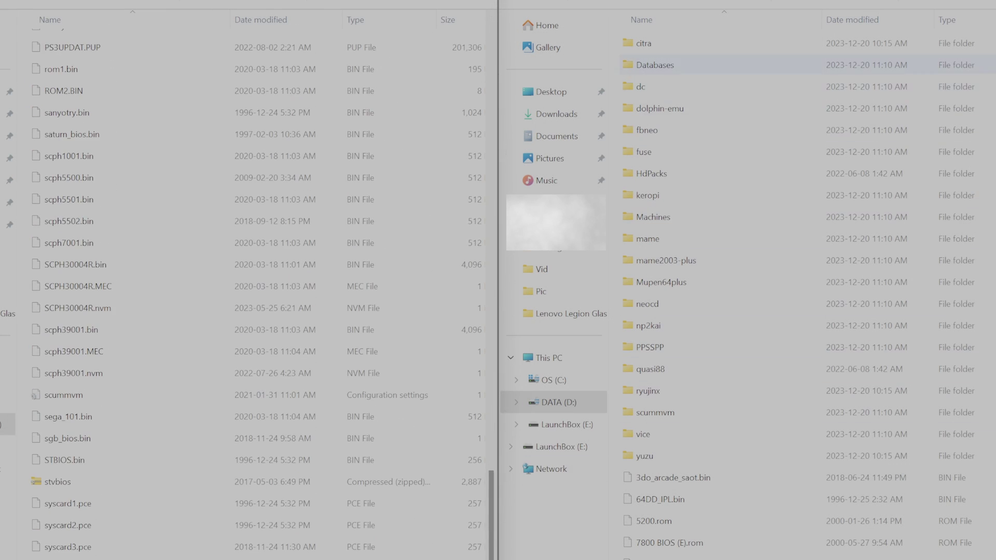
scroll(799, 296, down, 6)
scroll(799, 296, down, 15)
scroll(799, 295, down, 10)
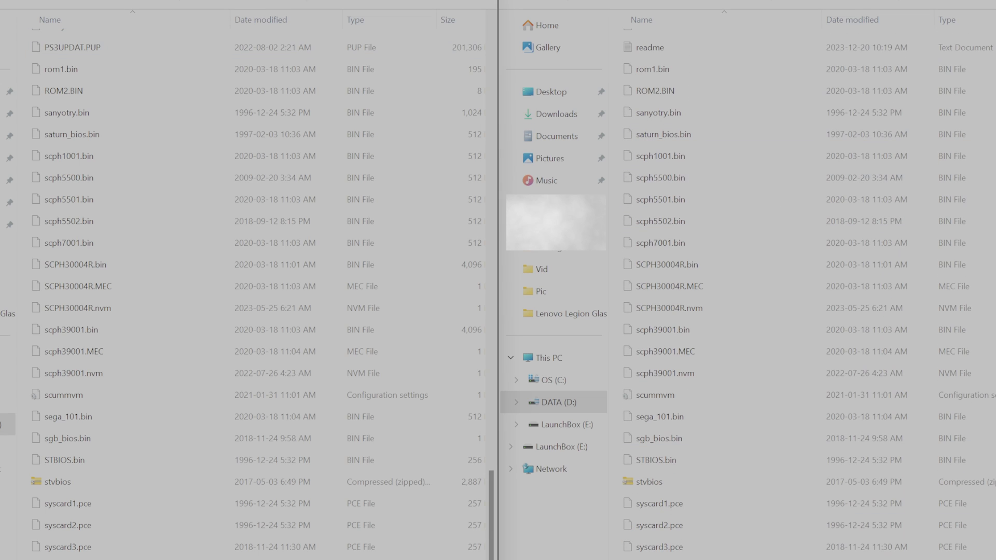
Step: Open the EmuDeck roms folder alongside the LaunchBox games folder and look through their console subfolders
key(alt+Up)
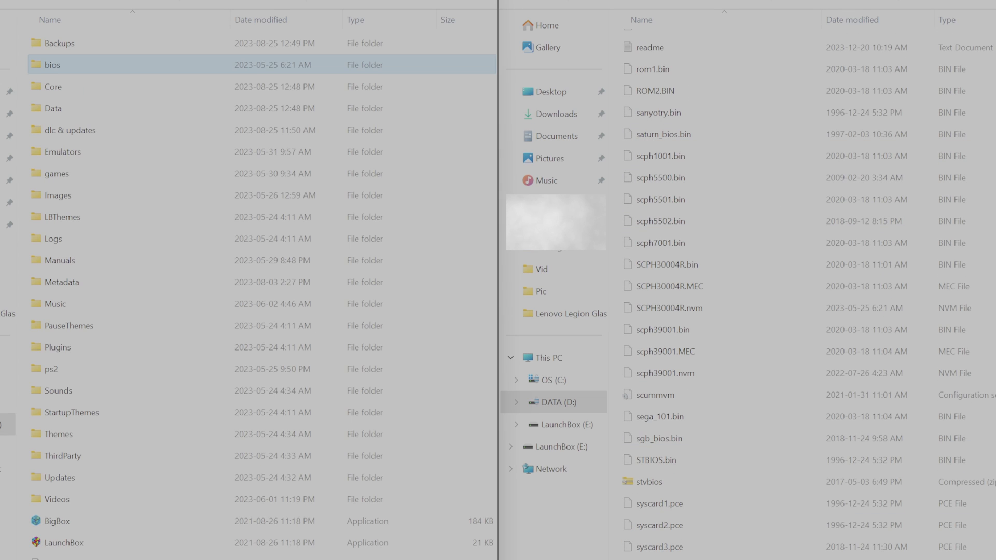
key(alt+Up)
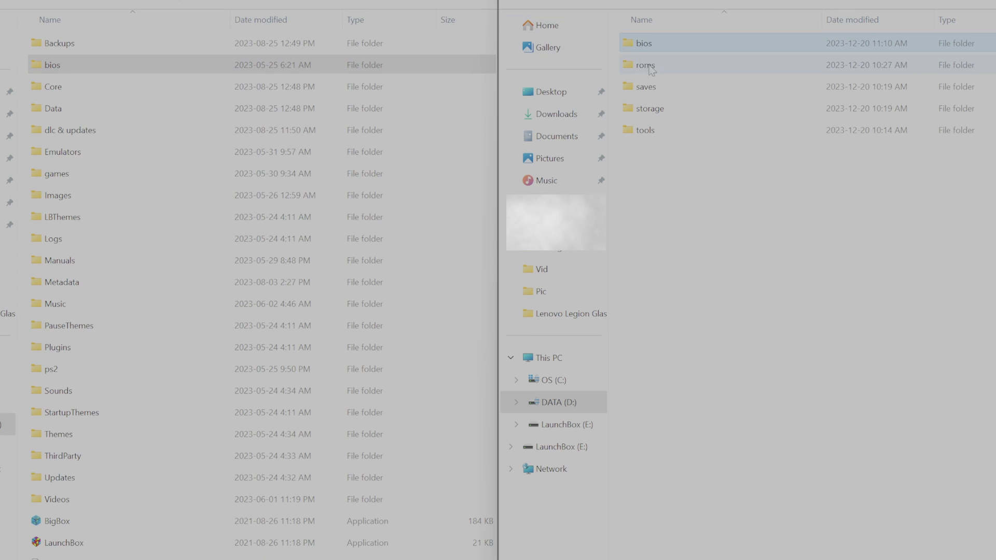
double_click(654, 71)
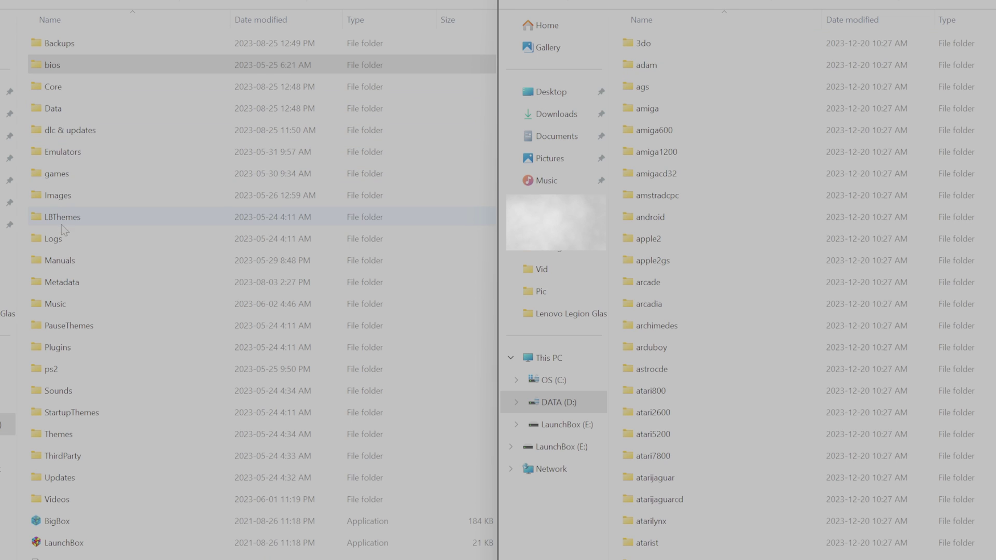
double_click(57, 195)
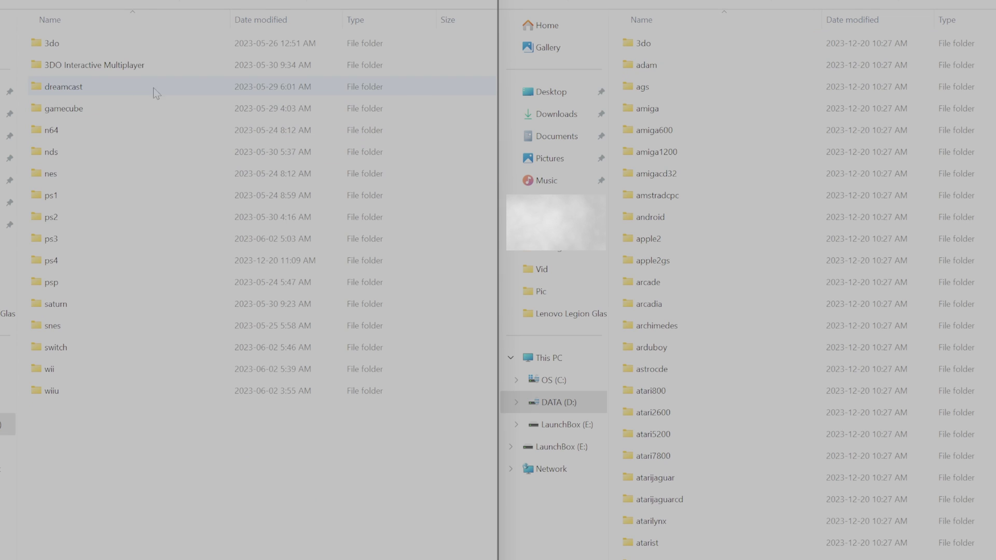
scroll(720, 195, down, 10)
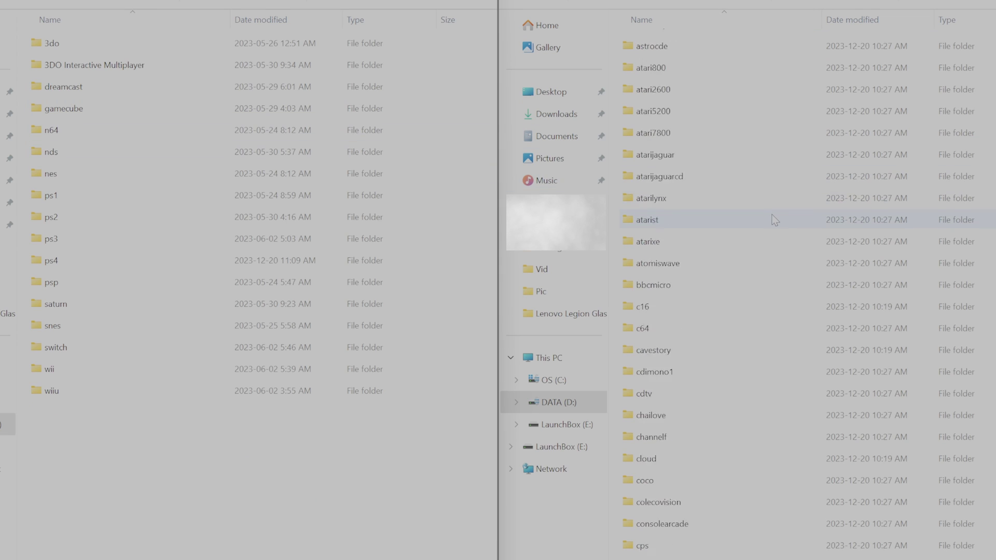
scroll(770, 217, down, 6)
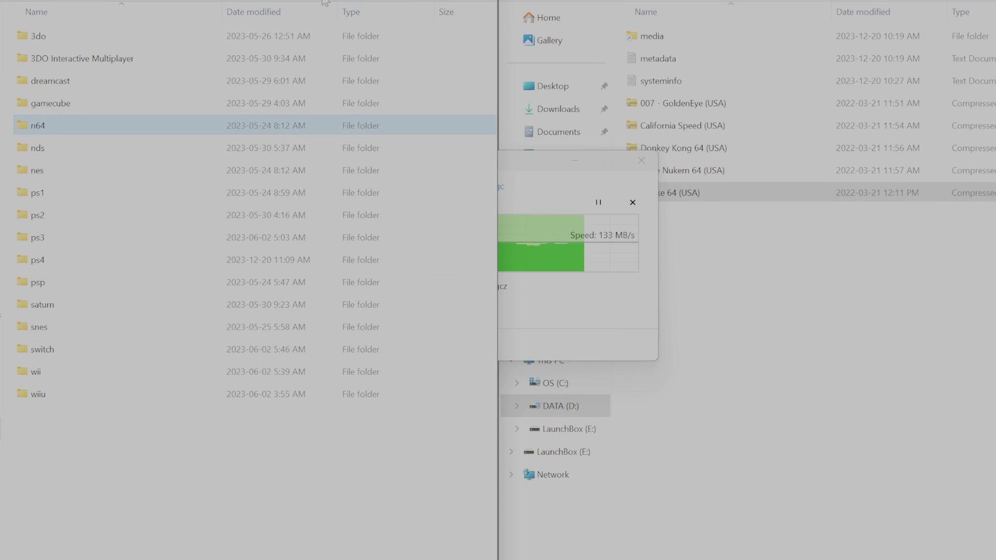
Step: Leave the games folder, view the dlc & updates folder in the LaunchBox directory, and return to the parent folder
key(alt+Up)
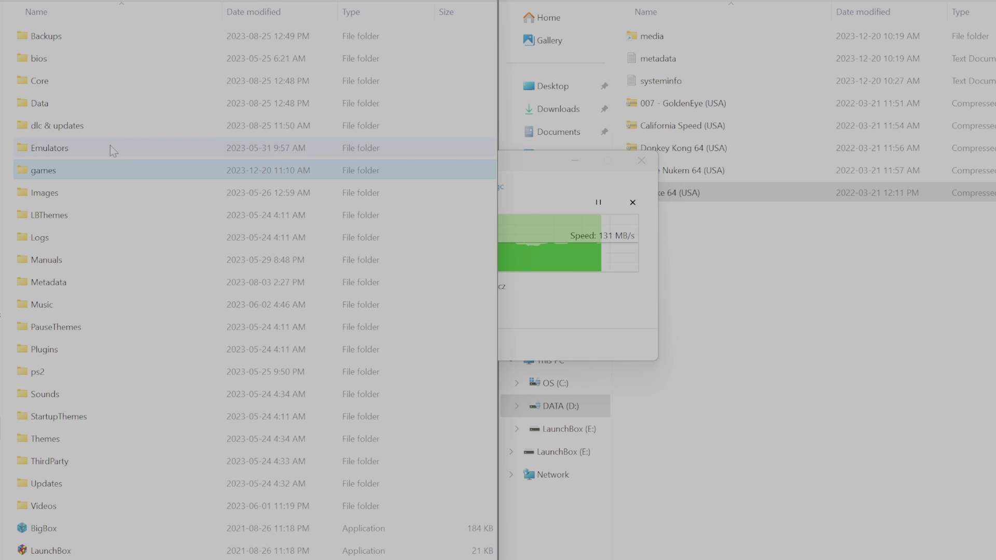
click(68, 127)
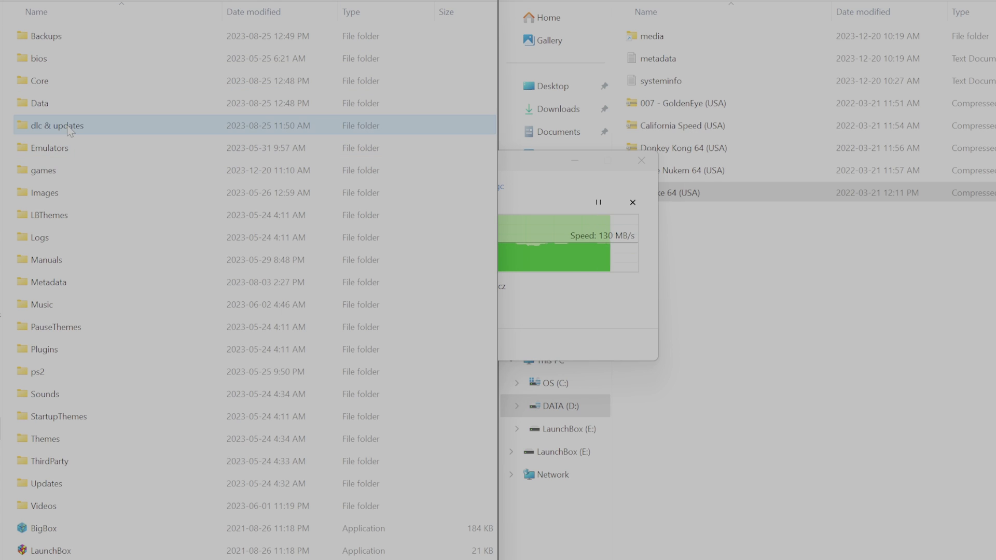
double_click(101, 131)
key(alt+Up)
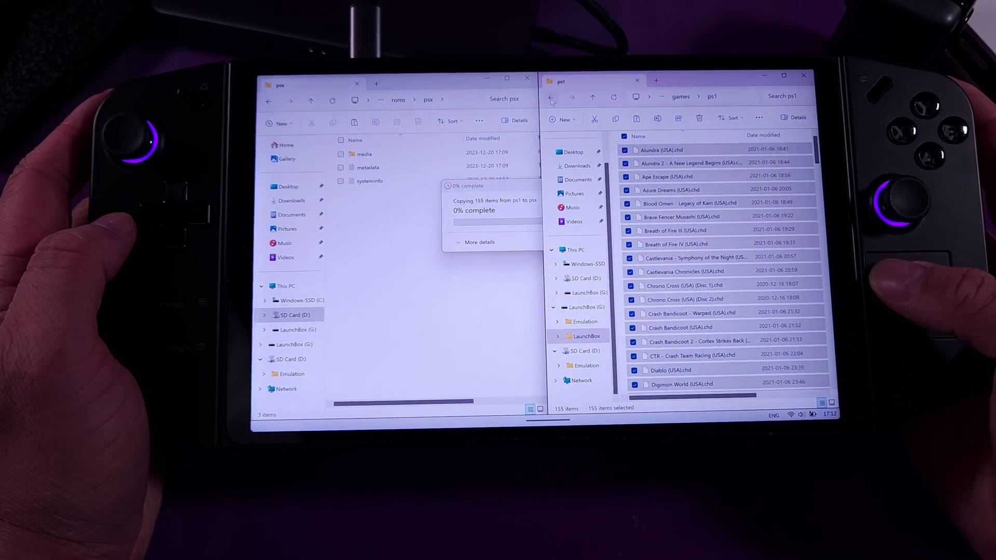
Step: Return from ps1 to the games folder, view the ROMs in gamecube, and go back to games
click(592, 97)
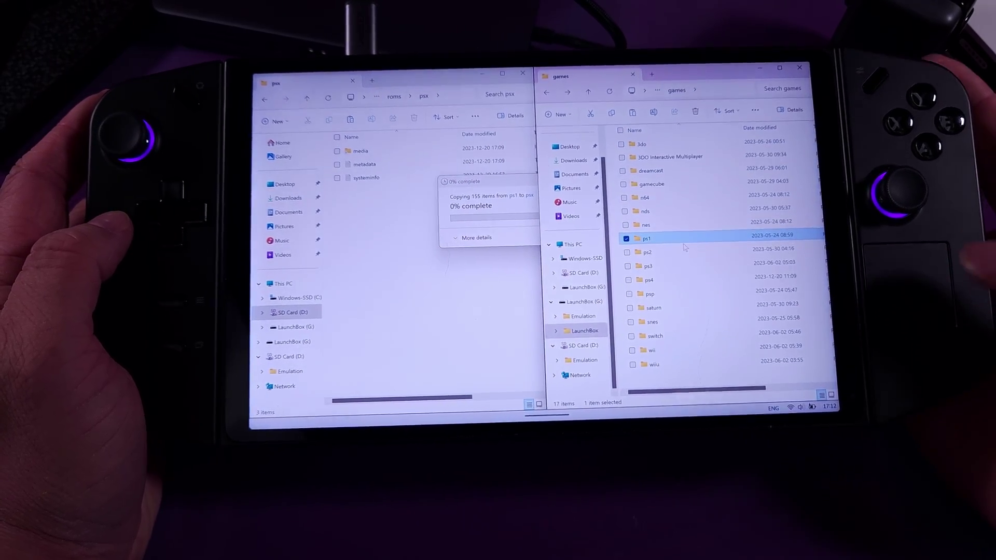
double_click(668, 195)
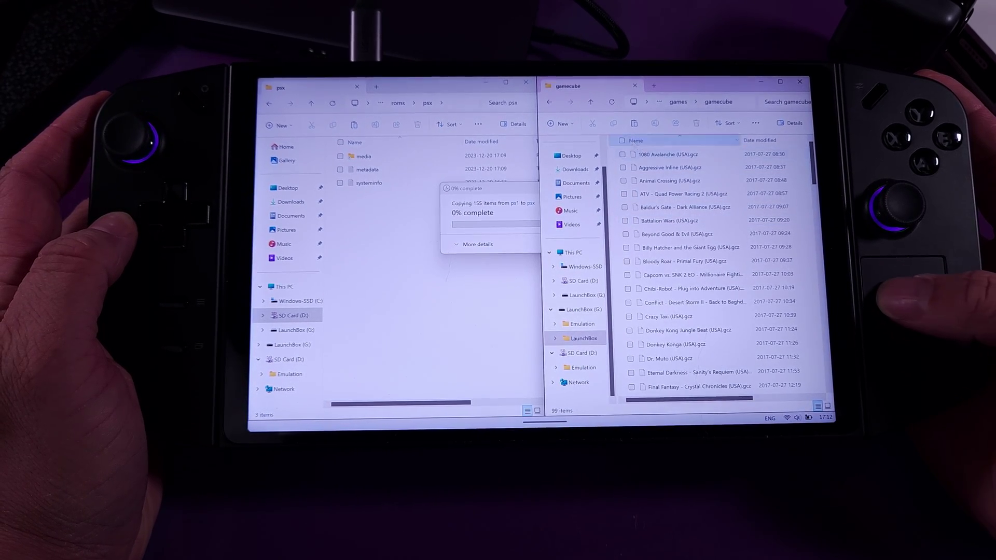
click(552, 103)
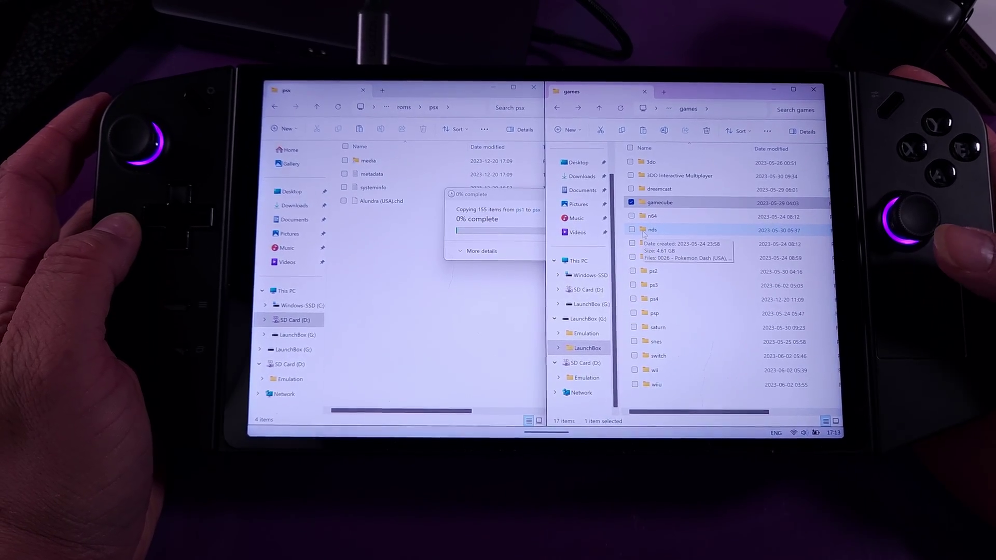
Step: Copy Super Mario Galaxy, Super Mario Galaxy 2 and Super Smash Bros. Brawl from the games wii folder into the roms wii folder
click(655, 286)
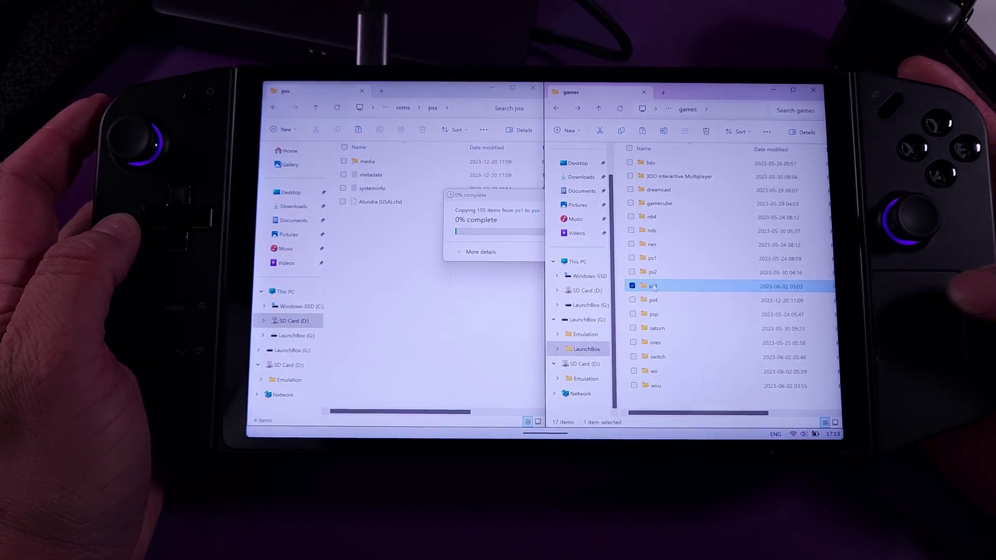
double_click(649, 371)
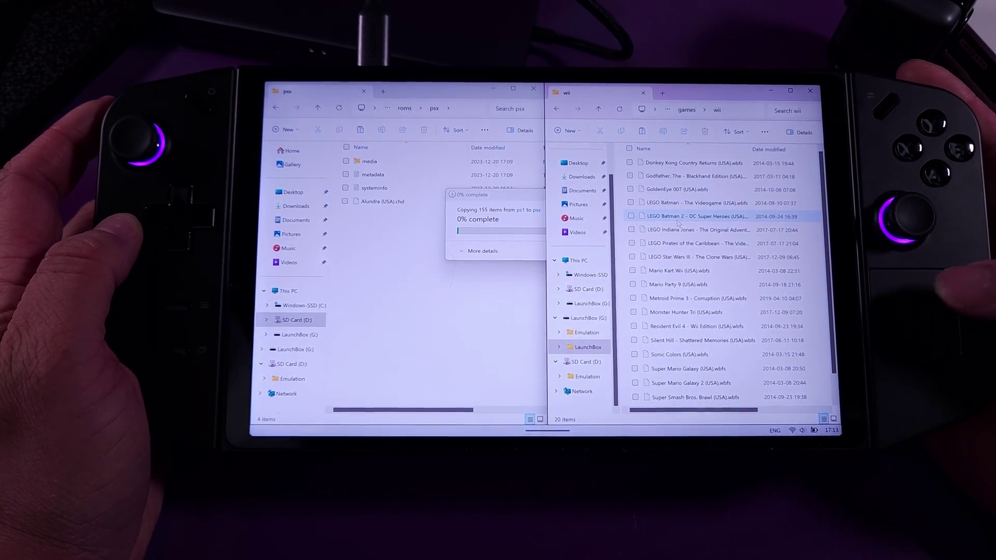
scroll(677, 223, down, 2)
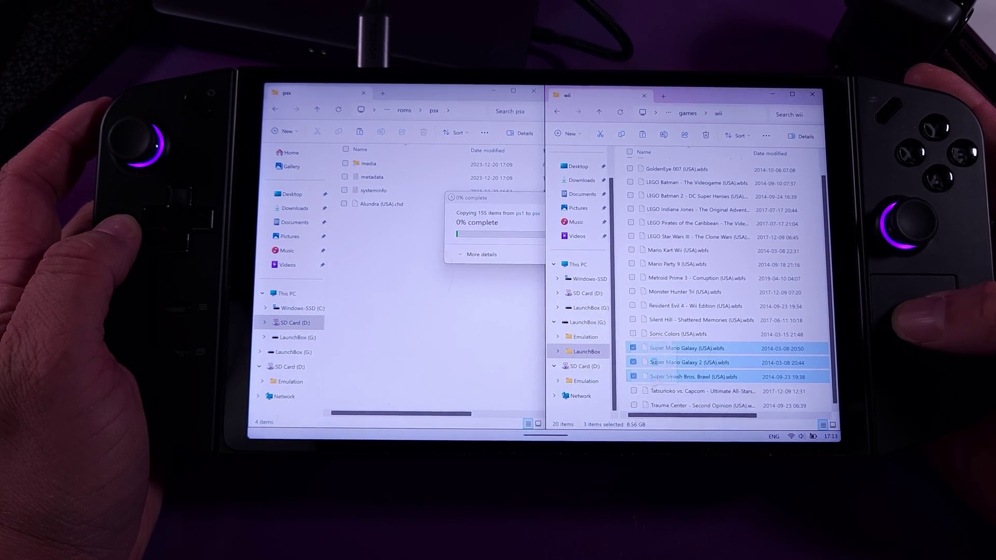
drag(557, 372, 578, 374)
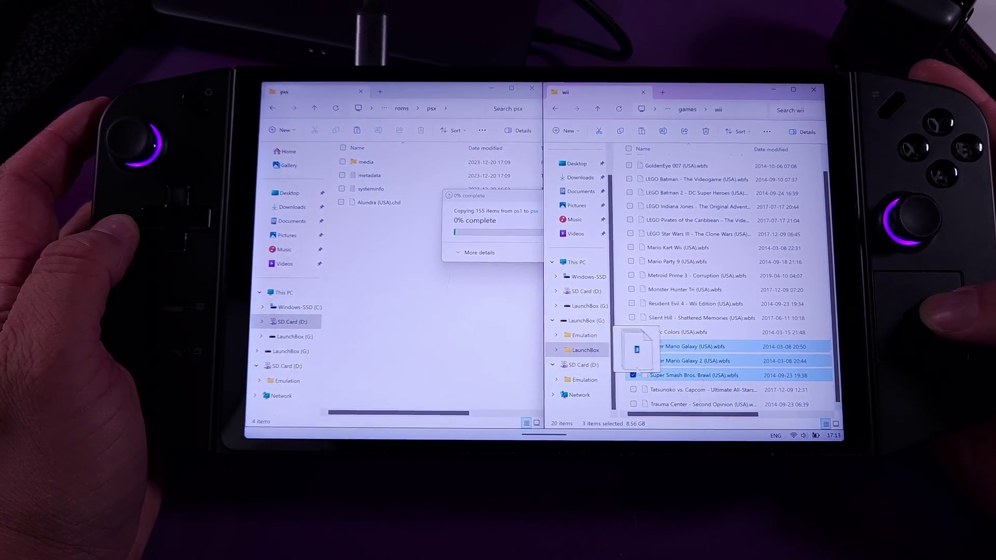
drag(685, 371, 650, 373)
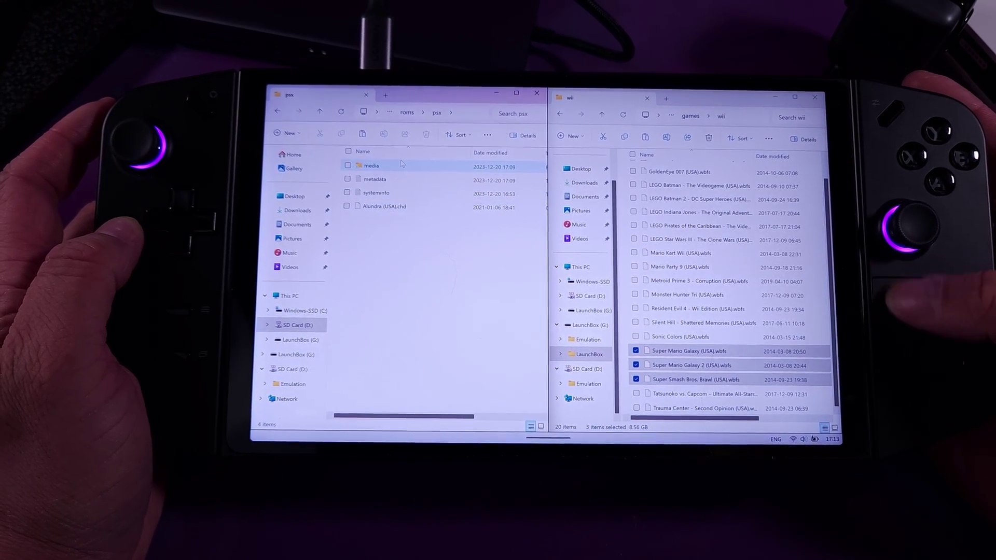
key(alt+Up)
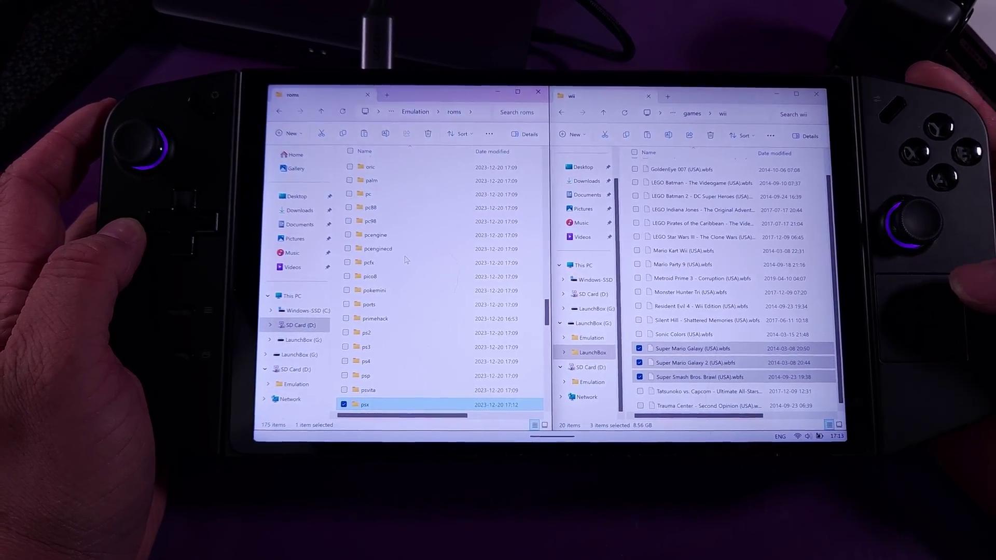
scroll(405, 261, down, 8)
scroll(405, 260, down, 7)
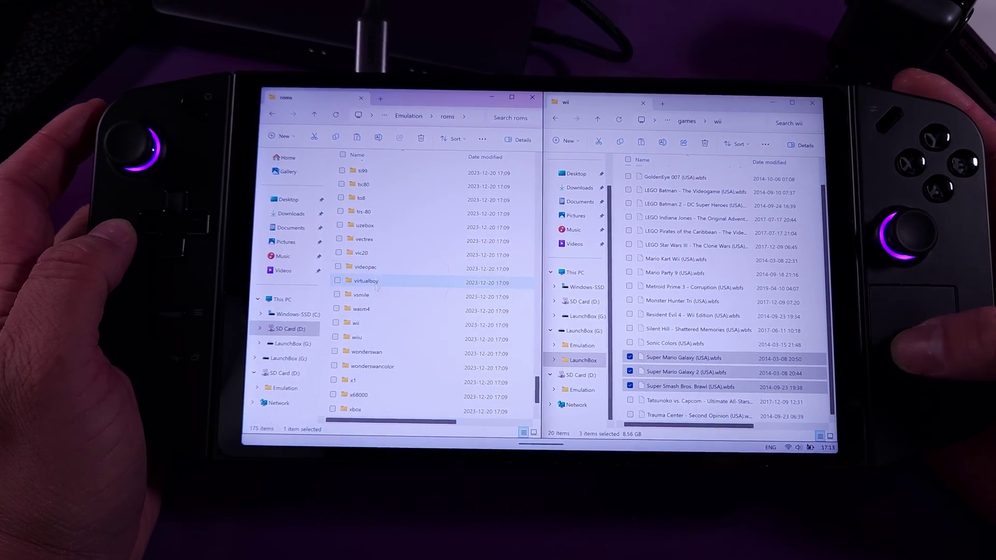
double_click(357, 322)
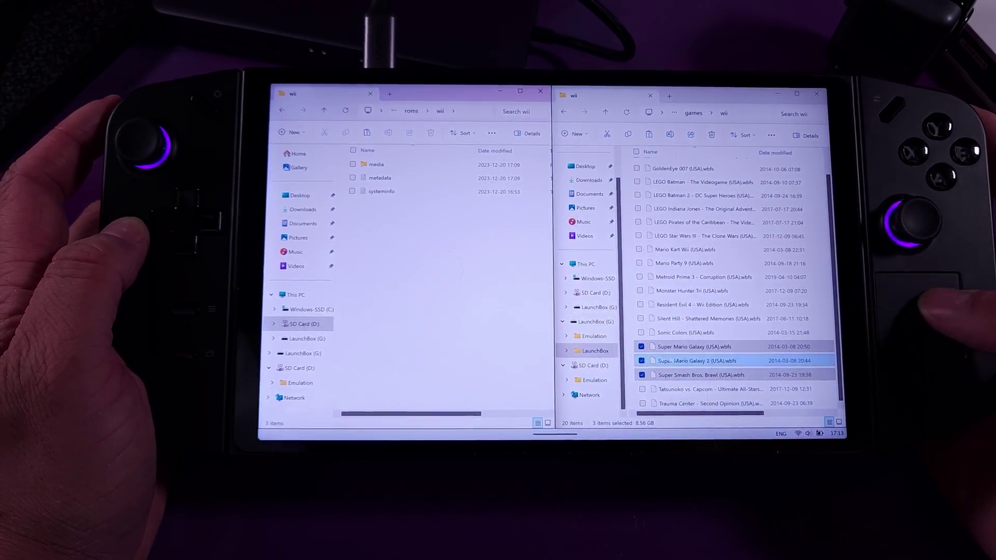
drag(678, 358, 526, 352)
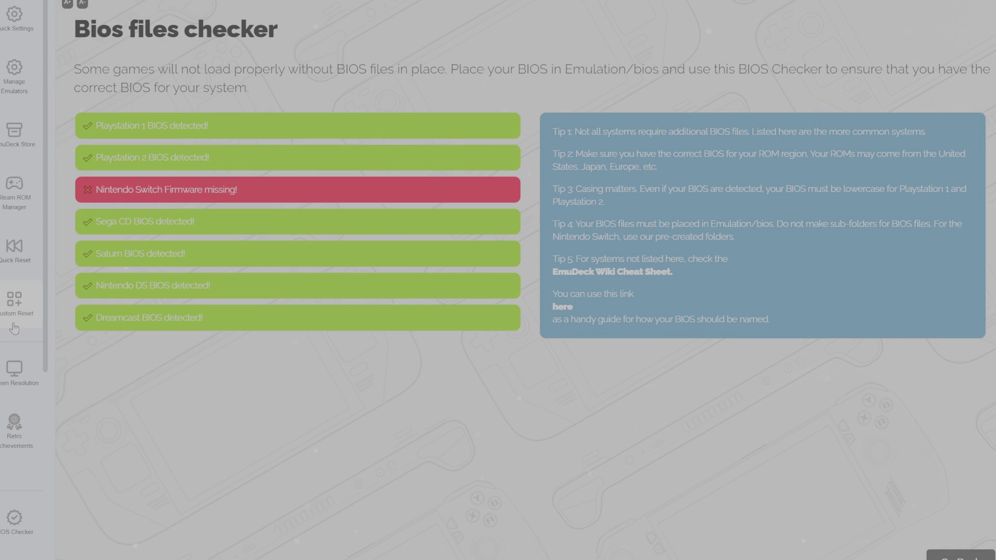
Step: Look through EmuDeck's remaining tools, open Boot Mode, and check its Early Access features
scroll(14, 328, down, 1)
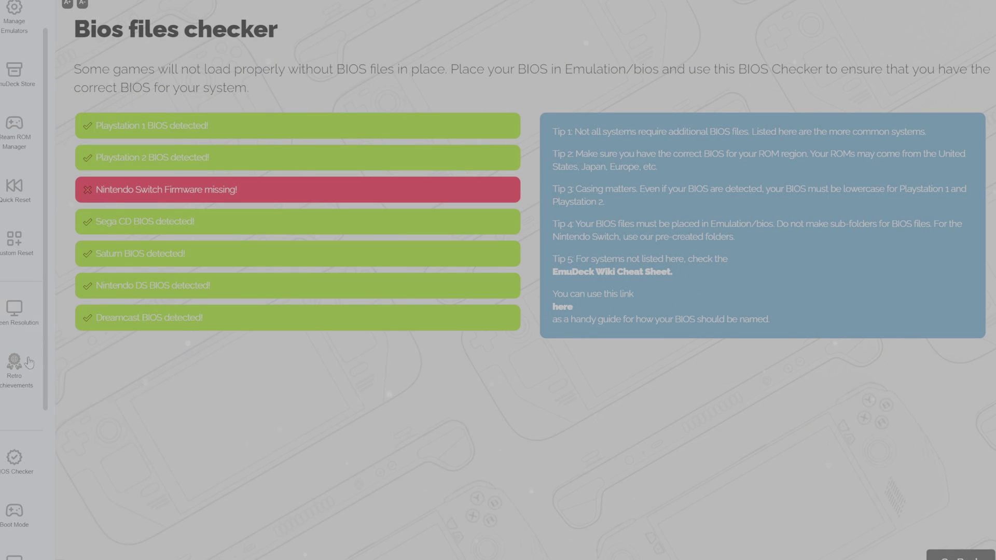
scroll(23, 353, down, 3)
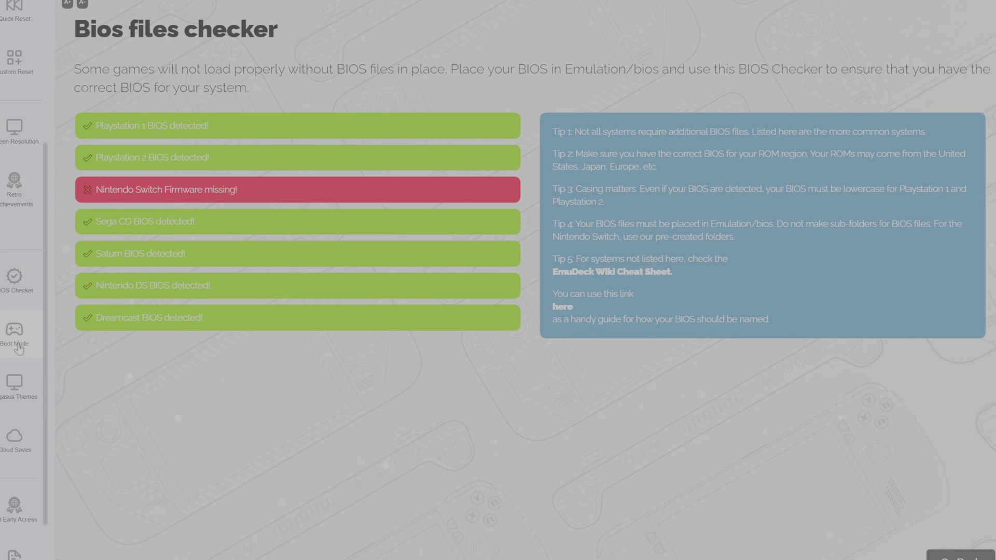
click(17, 346)
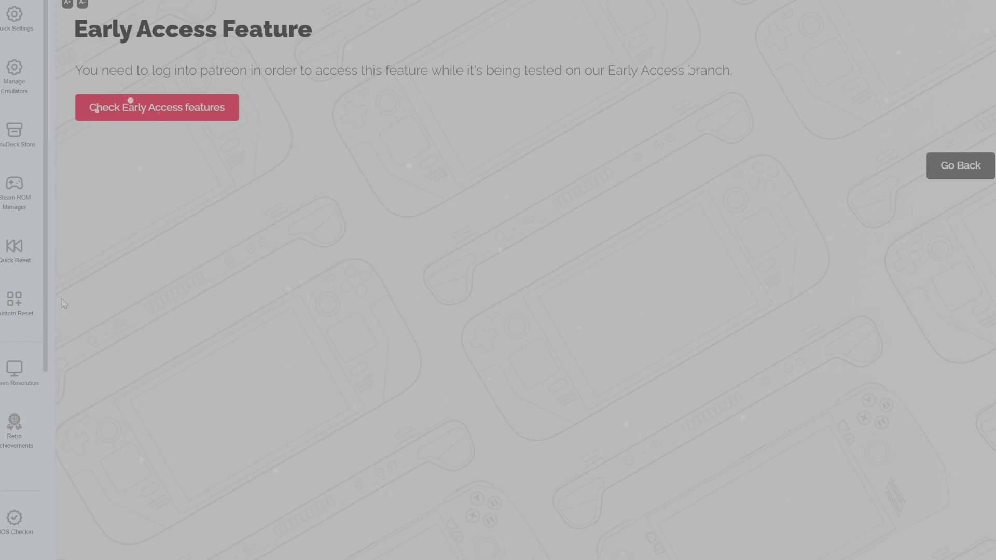
click(133, 109)
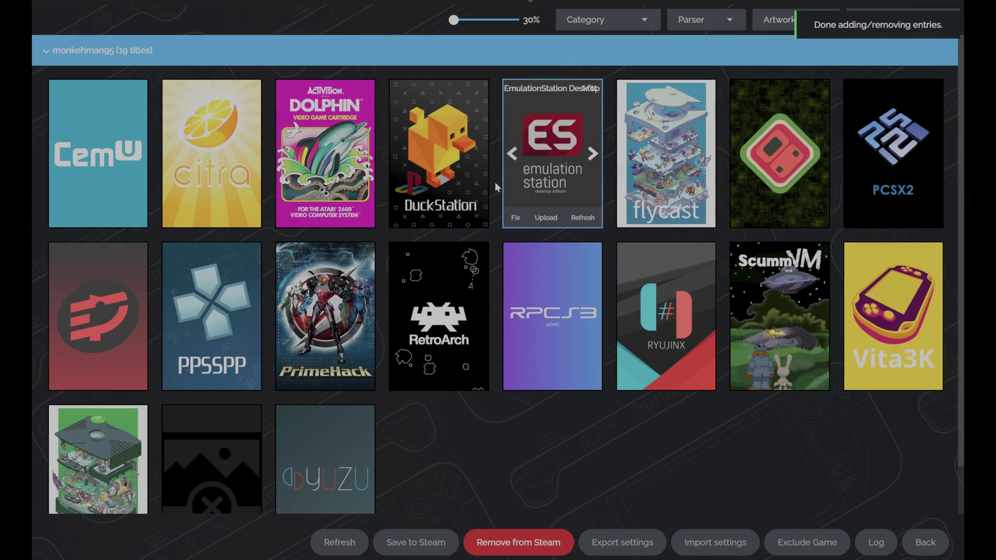
Step: Look over the emulator entries added to Steam, collapsing and expanding the account's title list
mouse_move(461, 184)
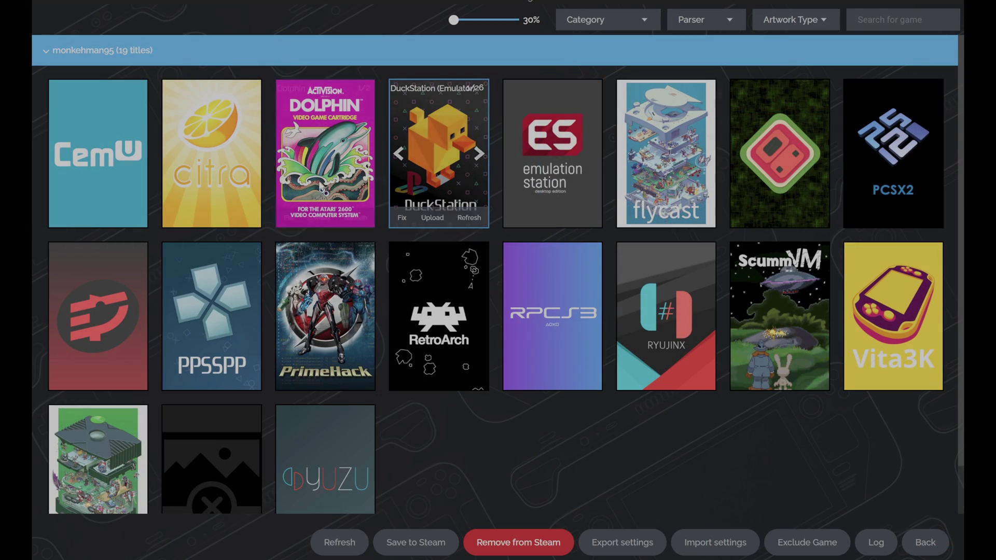
mouse_move(289, 187)
mouse_move(440, 218)
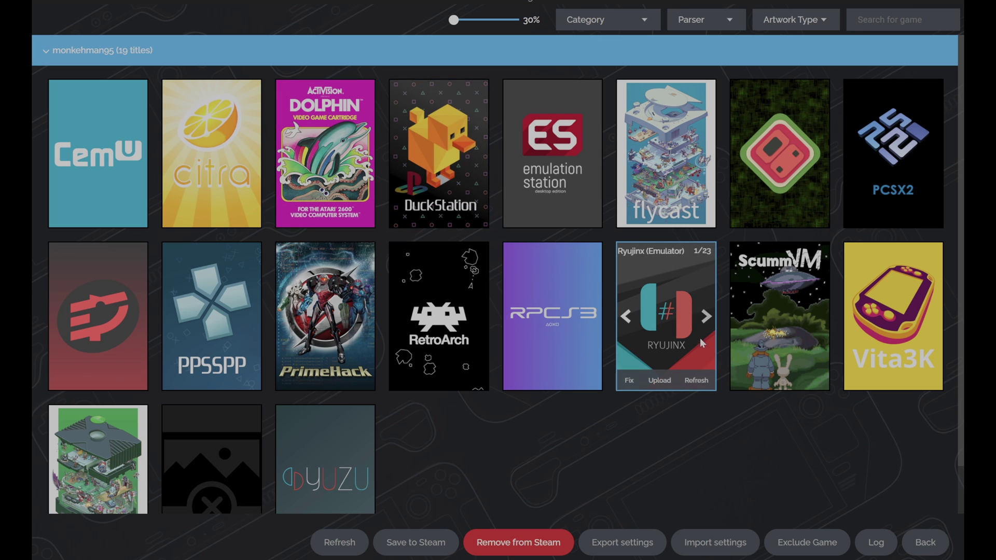
click(40, 52)
click(41, 51)
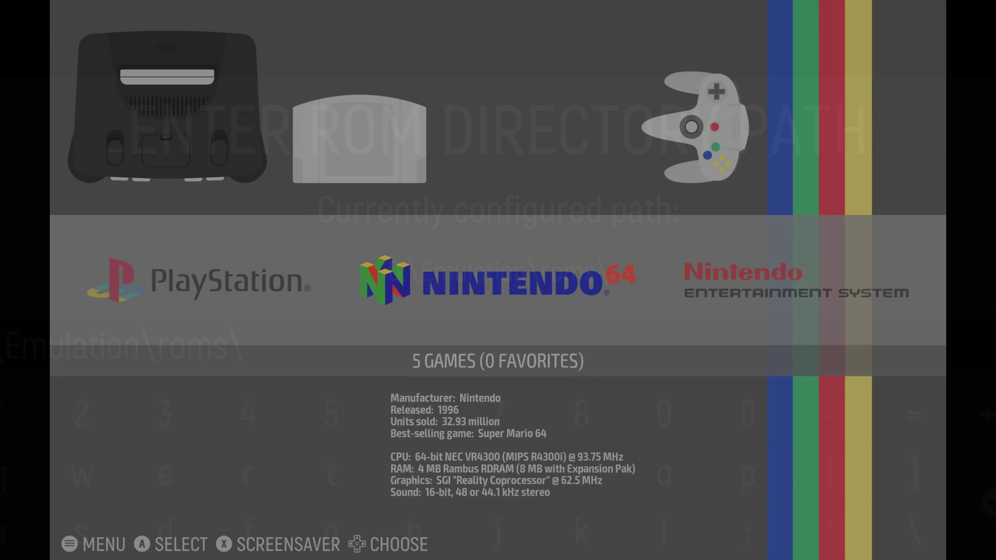
Step: Browse the console systems in the EmulationStation carousel, cycling through them and stopping at Nintendo GameCube
key(Right)
key(Left)
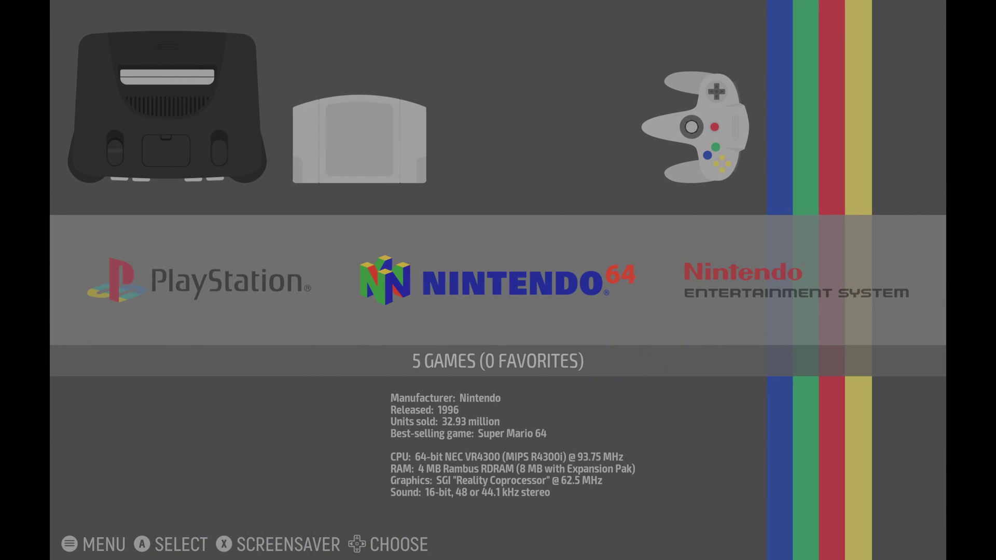
key(Right)
key(Right)
key(Right)
key(Right)
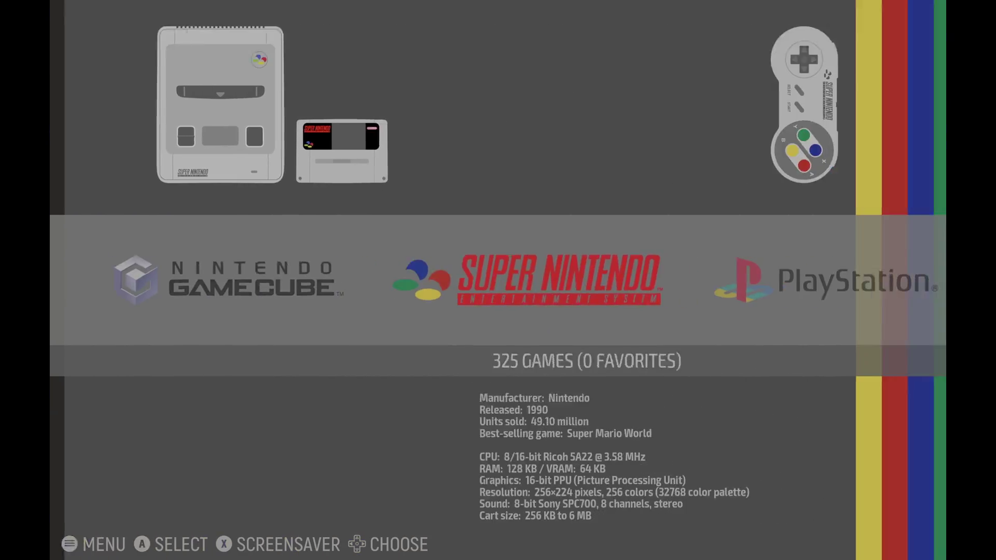
key(Right)
key(Right)
key(Right)
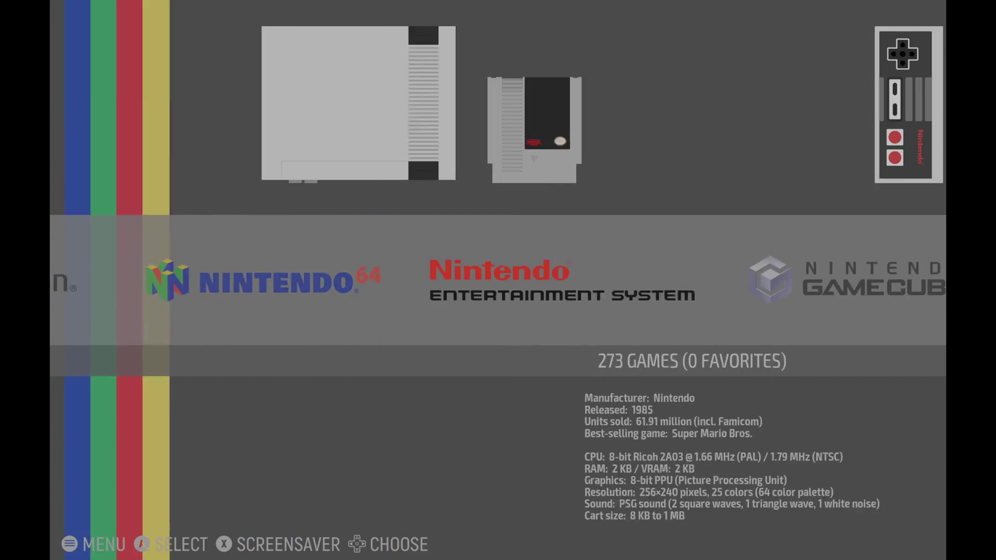
key(Right)
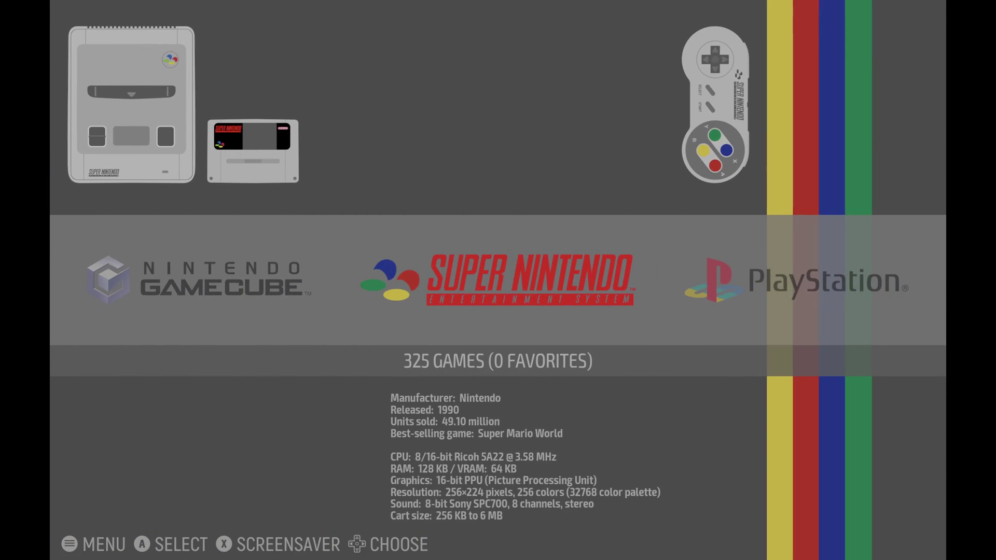
key(Right)
key(Right)
key(Right)
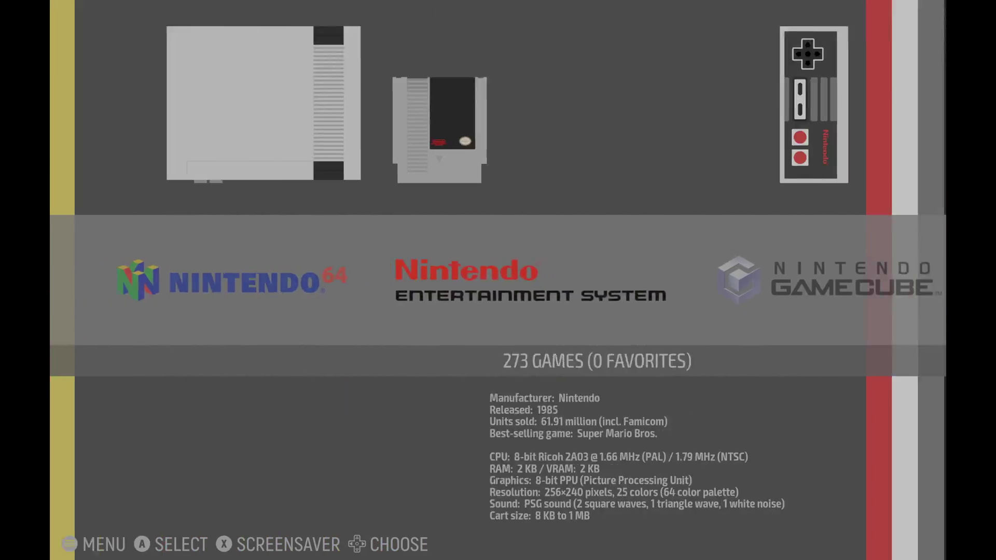
key(Right)
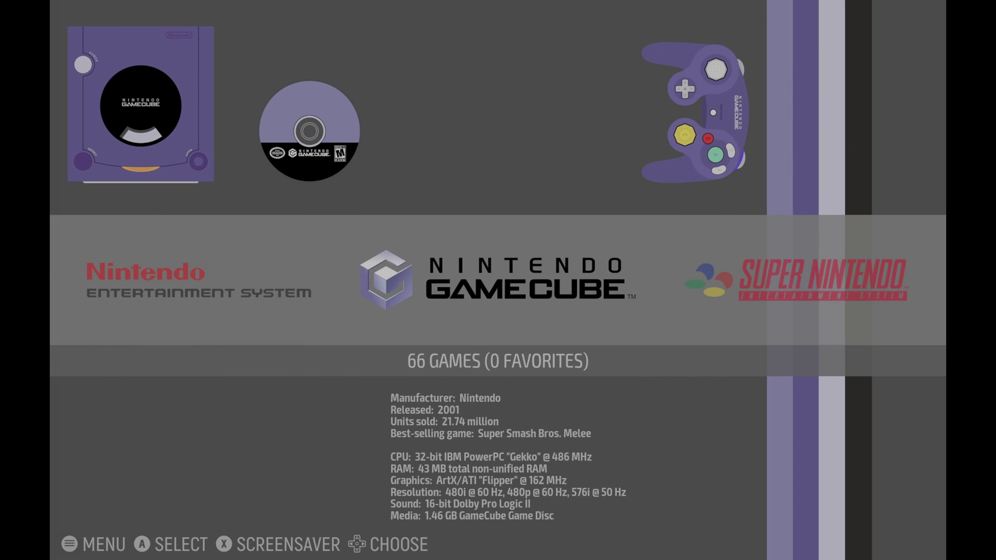
Step: Open EmulationStation's scraper setup and set the scraping source to ScreenScraper
key(Escape)
key(Return)
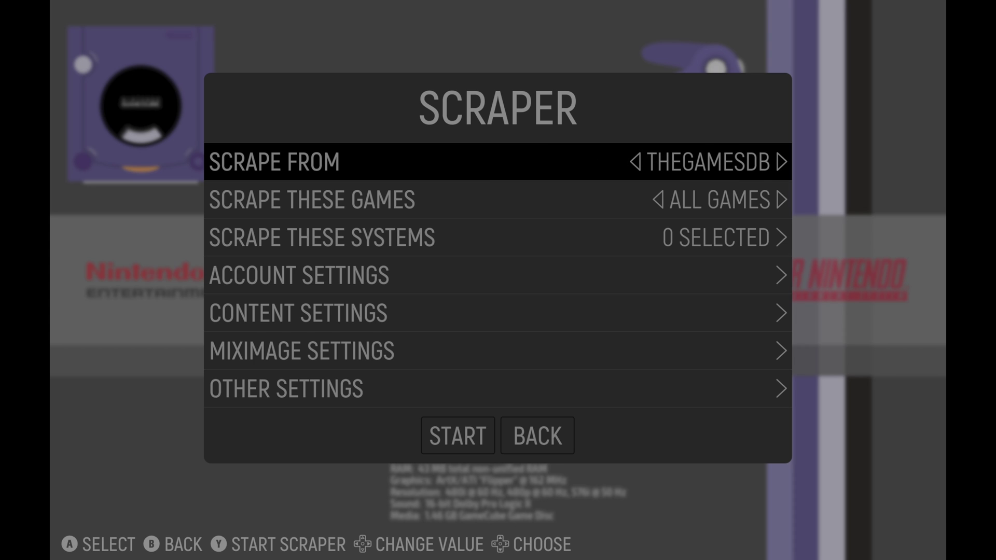
key(Down)
key(Right)
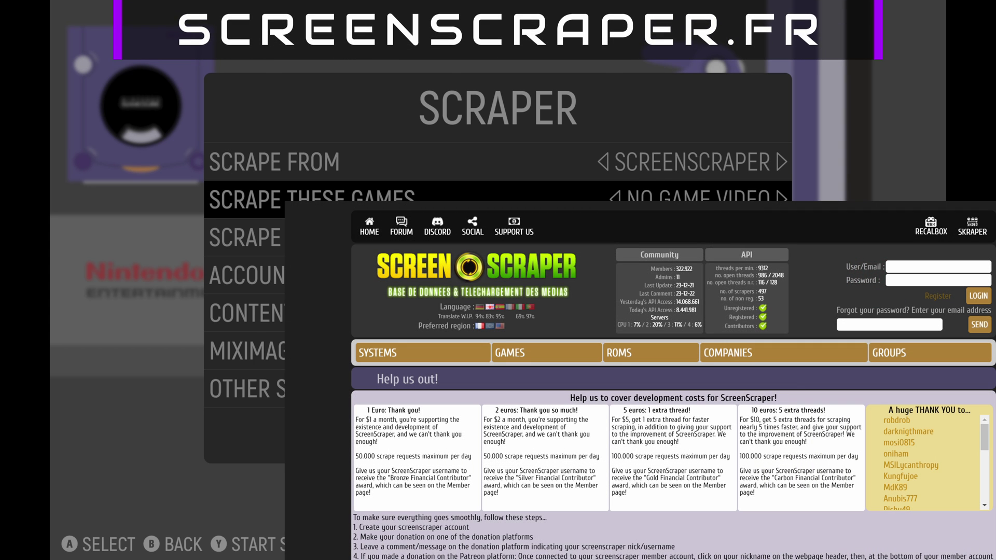
key(Down)
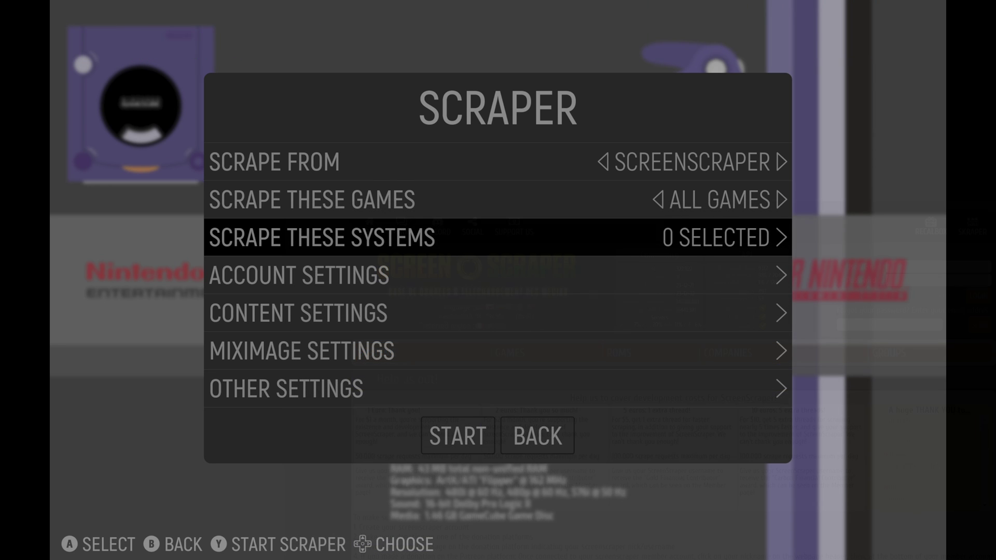
Step: Look over the ScreenScraper account settings, including the username, password and account-use options
key(Down)
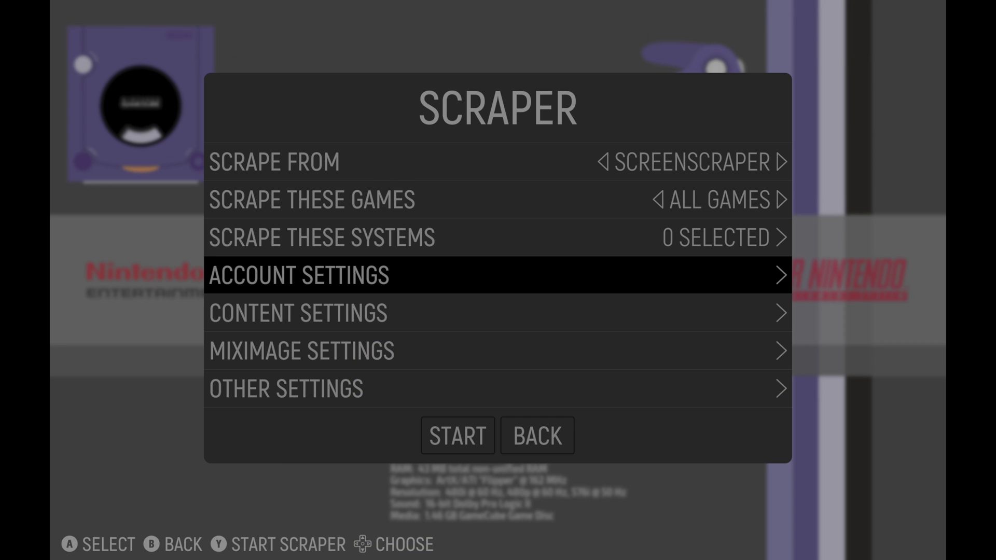
key(Return)
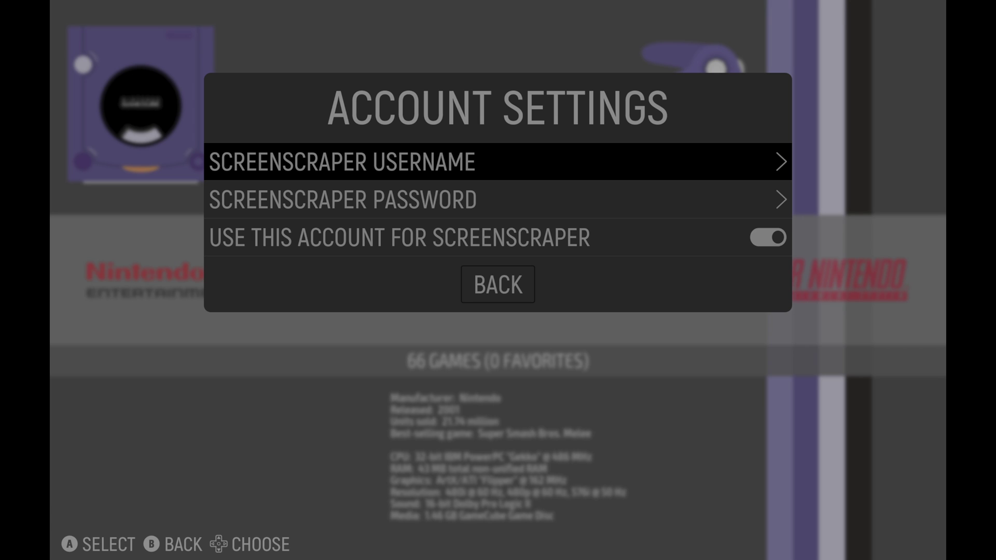
key(Down)
key(Down)
key(Down)
key(Return)
Step: Review the scraper's content settings, from game names and ratings through image types to game manuals
key(Down)
key(Return)
key(Down)
key(Down)
key(Down)
key(Down)
key(Down)
key(Down)
key(Down)
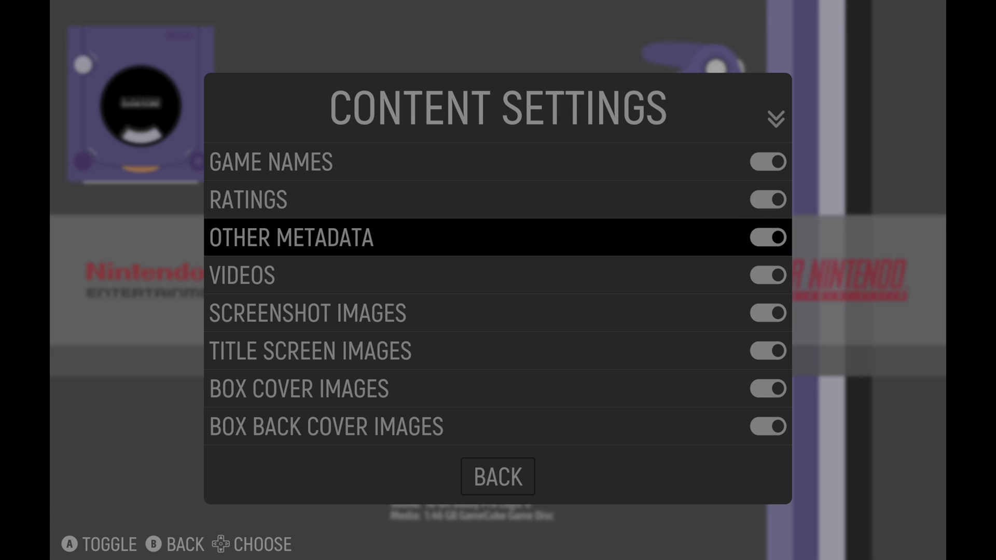
key(Down)
key(Down)
key(Down)
key(Down)
key(Down)
key(Down)
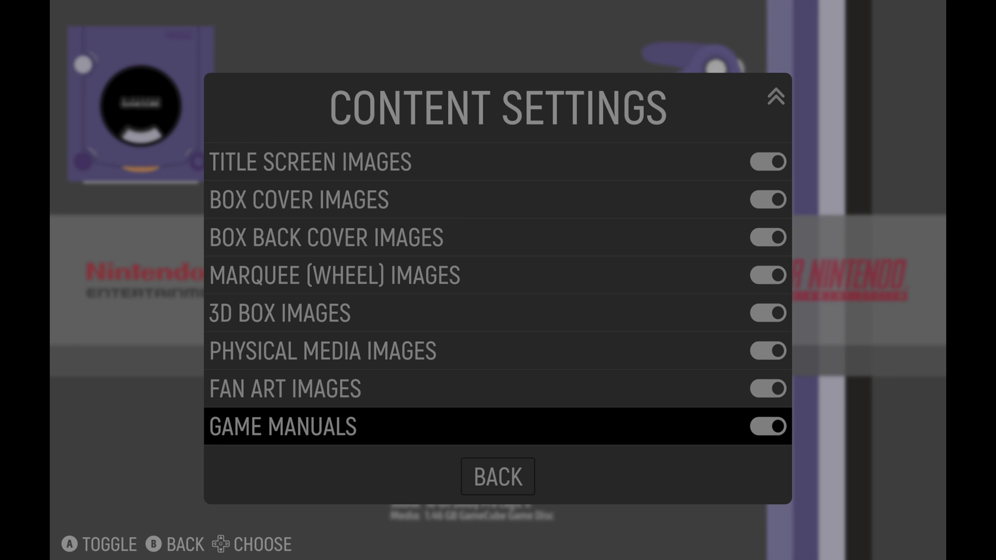
key(Return)
Step: Review the scraper's miximage settings, from the resolution and screenshot fit to the included box and physical media images
key(Down)
key(Return)
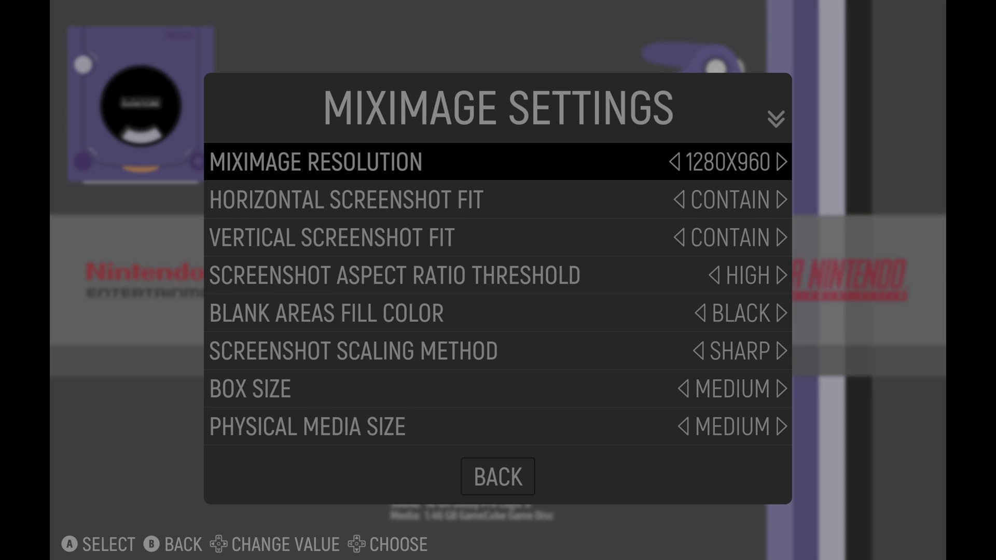
key(Down)
key(Down)
key(Down)
key(Down)
key(Down)
key(Down)
key(Down)
key(Down)
key(Down)
key(Down)
key(Down)
key(Down)
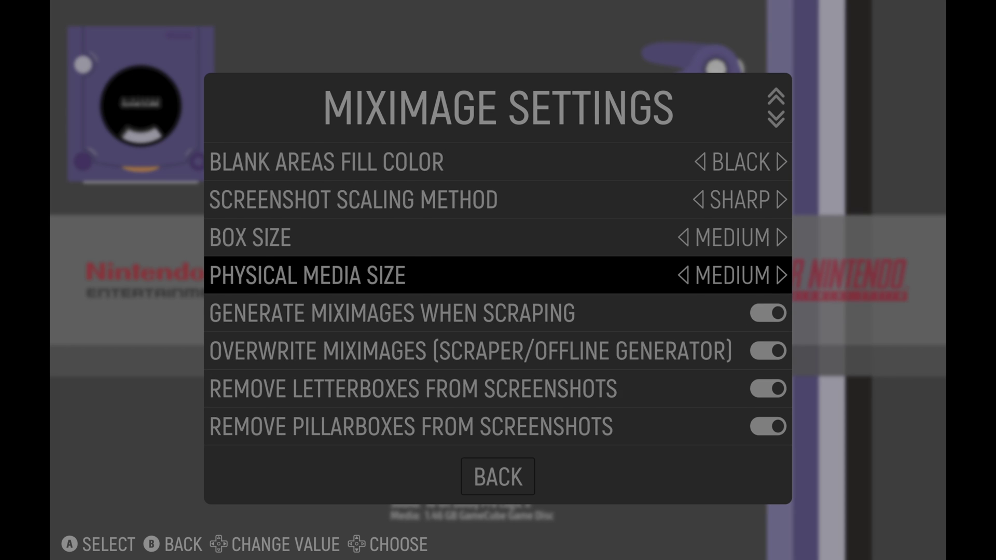
key(Down)
key(Down)
key(Down)
key(Down)
key(Down)
key(Down)
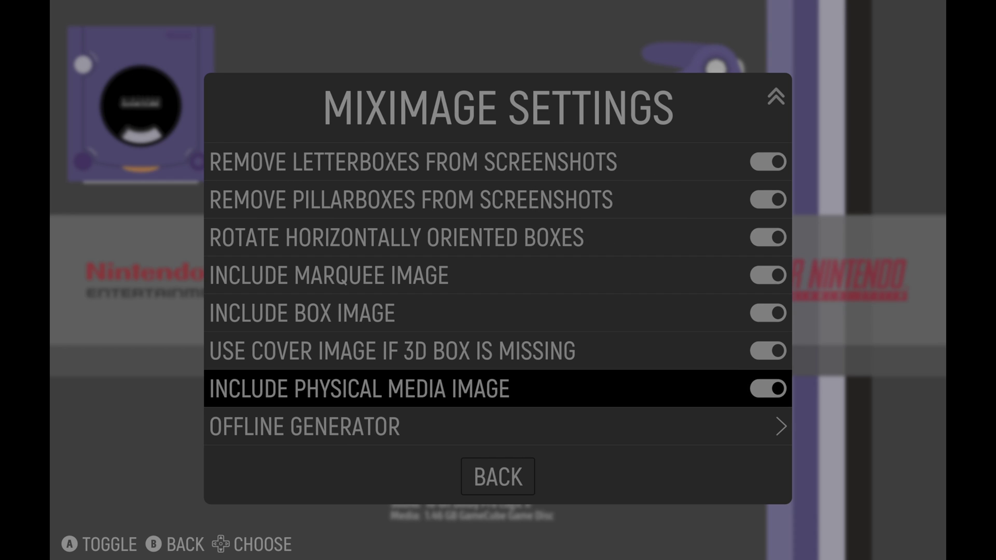
key(Return)
Step: Review the scraper's other settings, covering region, language, retries, file hash searches and search clean-up options
key(Down)
key(Return)
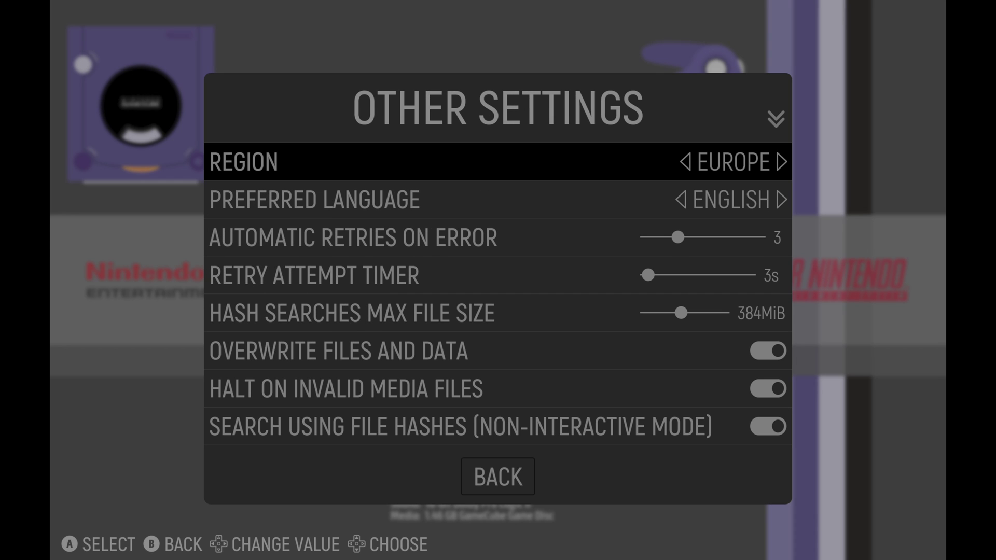
key(Down)
key(Down)
key(Down)
key(Down)
key(Down)
key(Down)
key(Down)
key(Down)
key(Down)
key(Down)
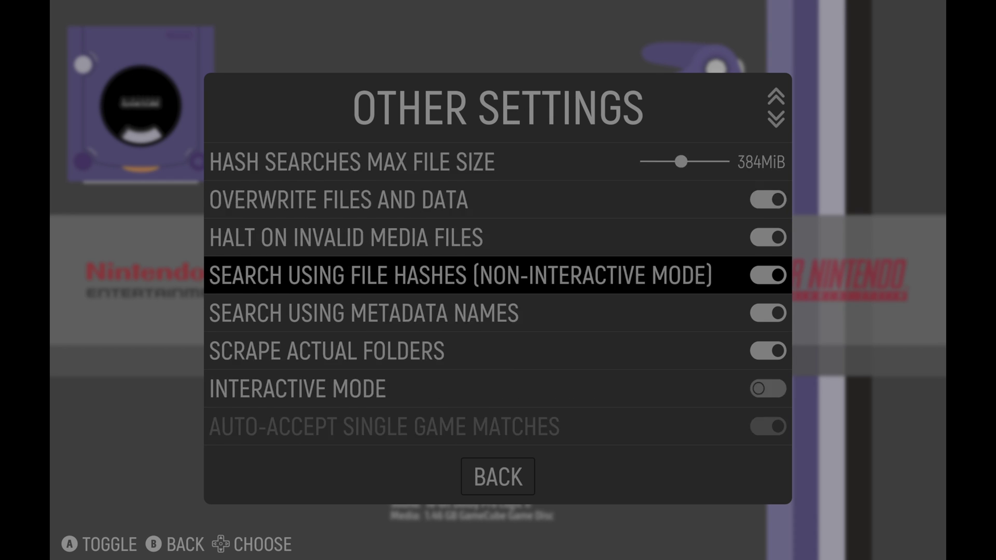
key(Down)
key(Down)
key(Down)
key(Down)
key(Down)
key(Down)
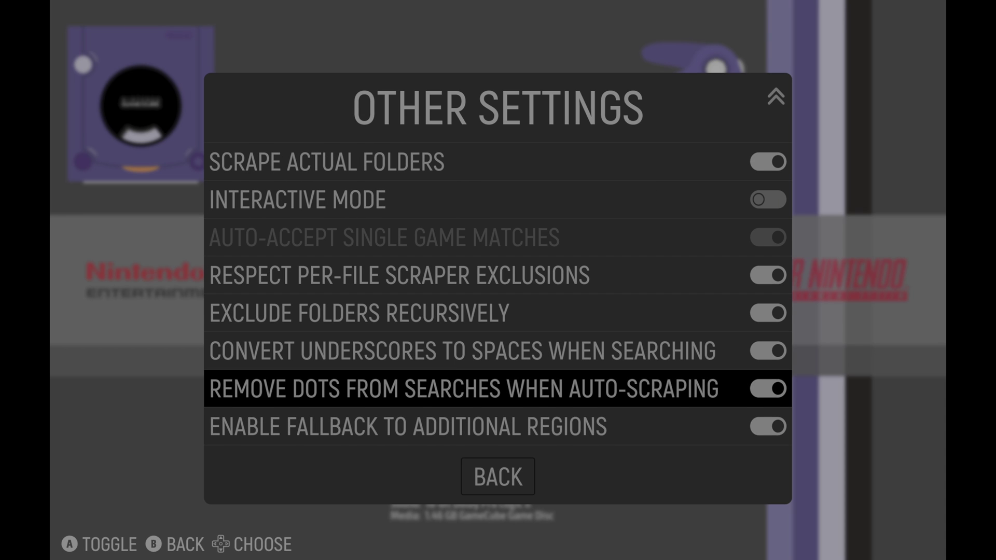
key(Return)
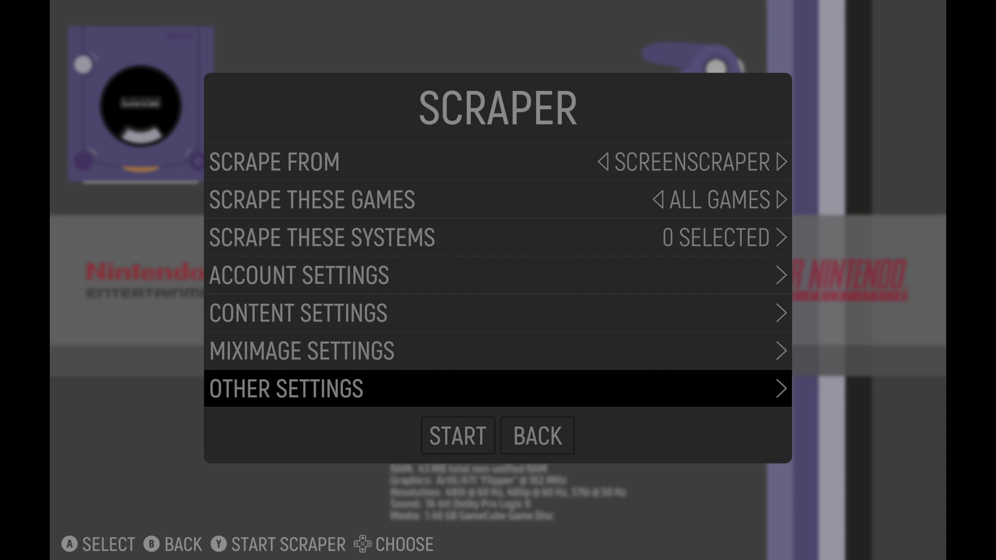
Step: Return from the scraper setup to EmulationStation's main menu without starting a scrape
key(Up)
key(Down)
key(Down)
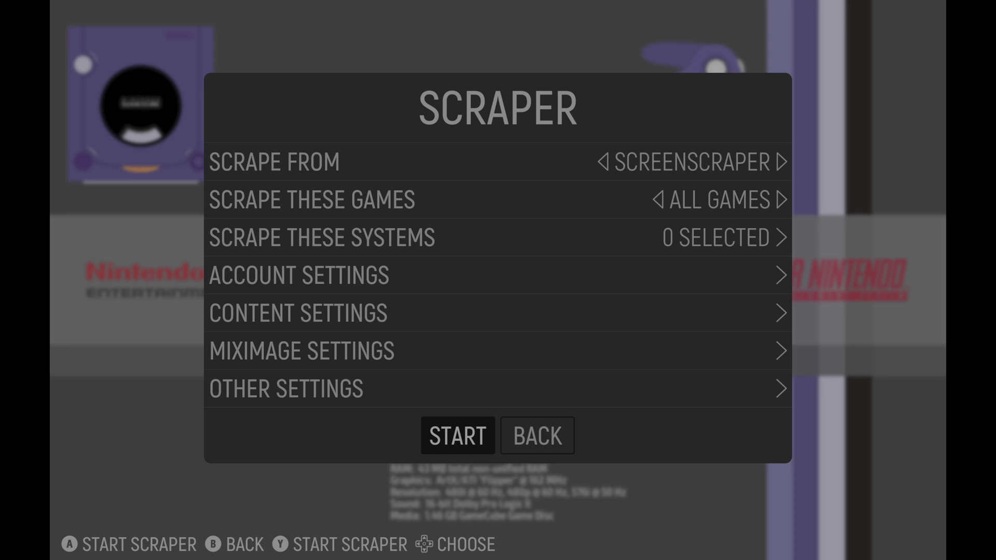
key(Right)
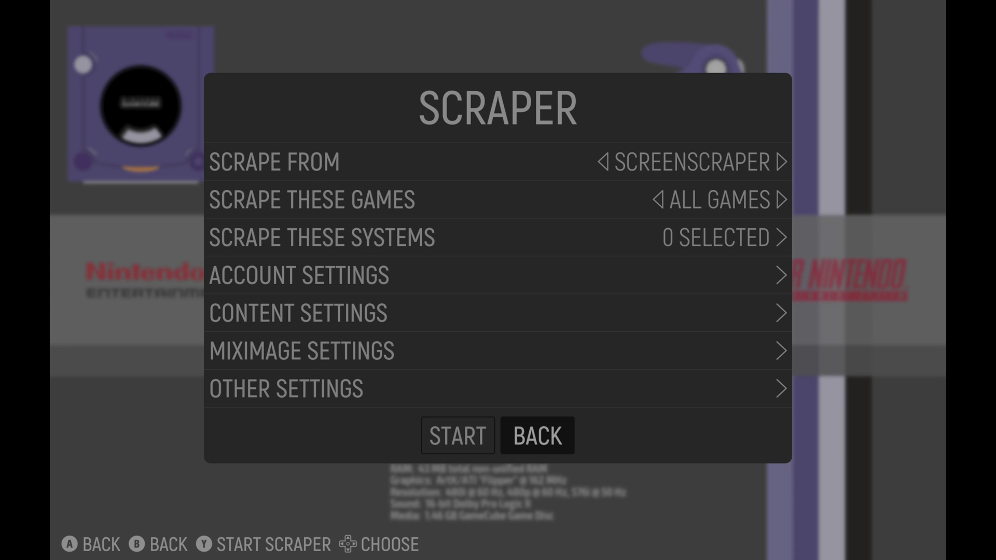
key(Return)
Step: Look through EmulationStation's UI settings, including sorting, colour scheme, screensaver, favourites and on-screen help options
key(Down)
key(Return)
key(Down)
key(Down)
key(Down)
key(Down)
key(Down)
key(Down)
key(Down)
key(Down)
key(Down)
key(Down)
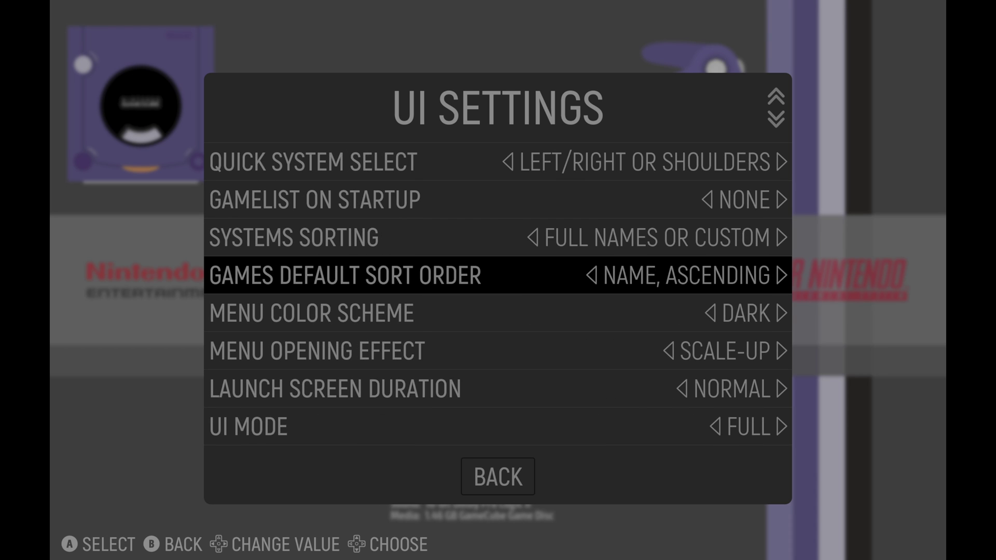
key(Down)
key(Down)
key(Down)
key(Down)
key(Down)
key(Down)
key(Down)
key(Down)
key(Down)
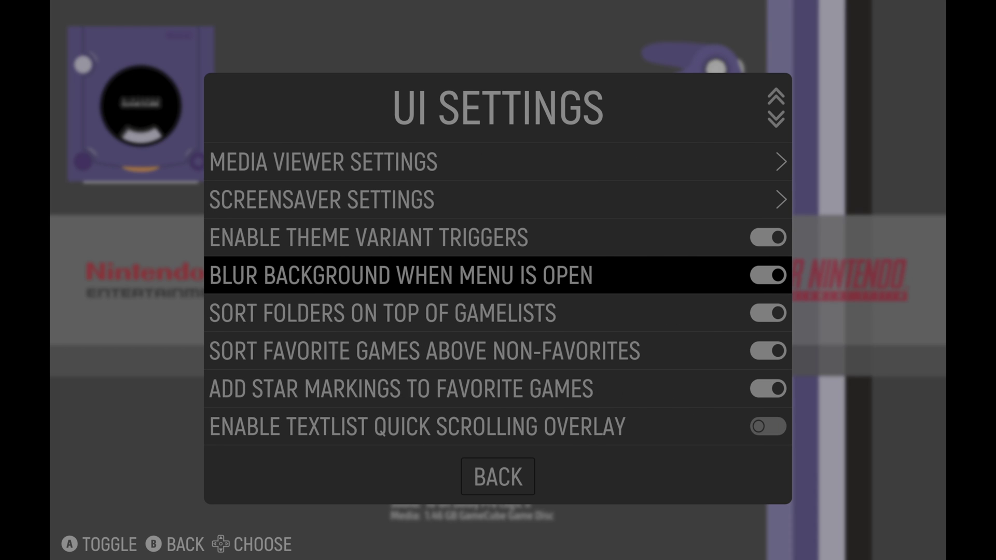
key(Down)
key(Down)
key(Down)
key(Down)
key(Down)
key(Down)
key(Down)
key(Down)
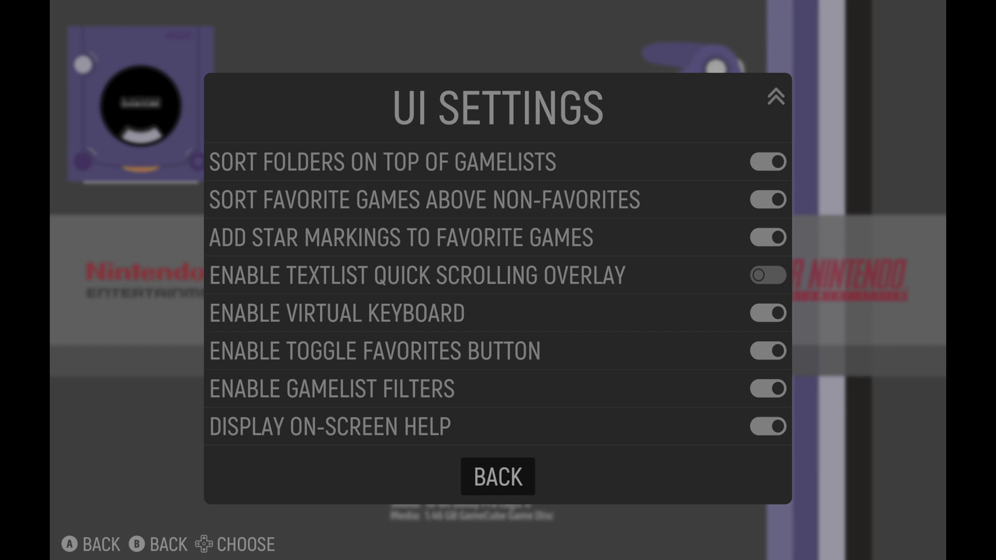
key(Return)
Step: Check EmulationStation's sound settings for the volume levels, video audio and navigation sounds
key(Down)
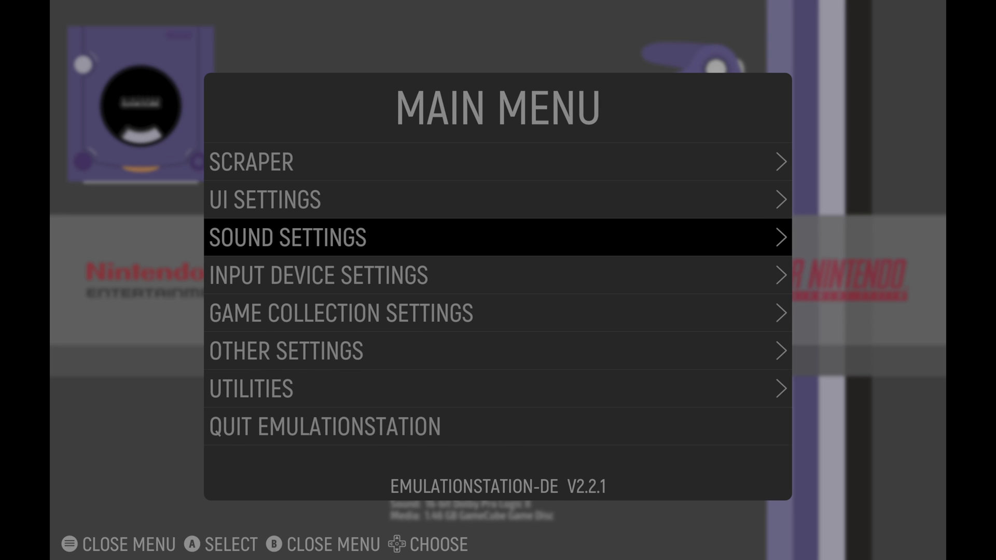
key(Return)
key(Down)
key(Down)
key(Down)
key(Down)
key(Down)
key(Down)
key(Down)
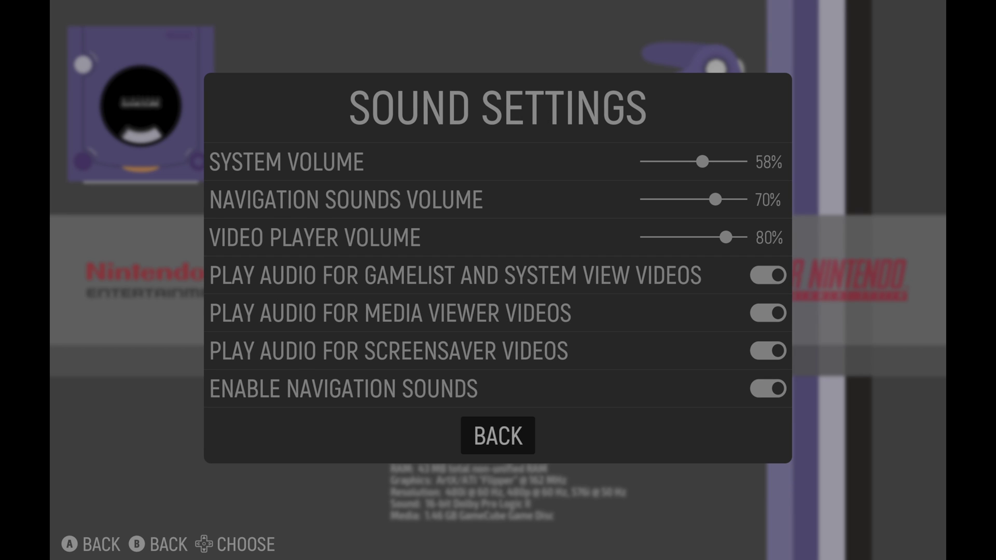
key(Return)
Step: Check the input device settings and close EmulationStation's main menu
key(Down)
key(Return)
key(Down)
key(Down)
key(Down)
key(Down)
key(Return)
key(Escape)
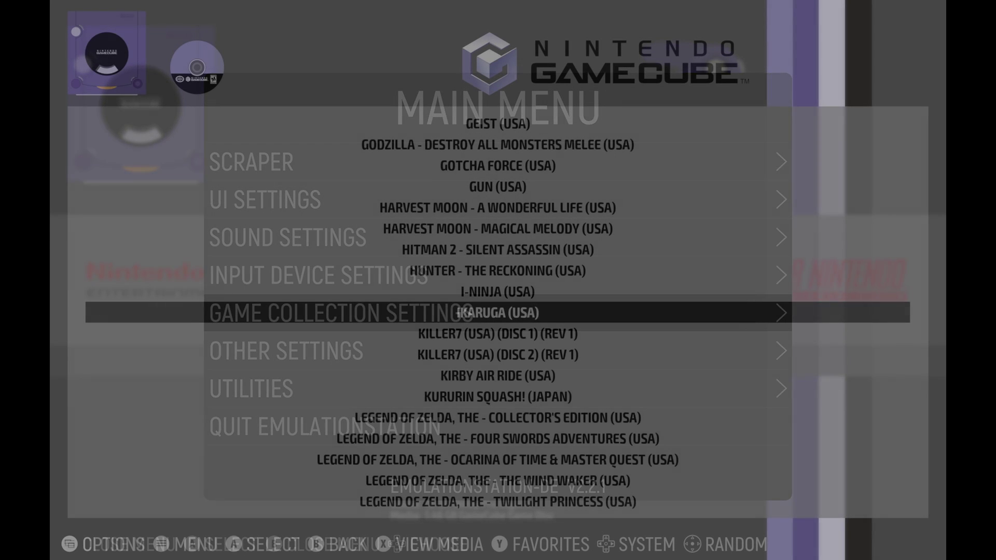
Step: Browse the Nintendo GameCube game list for the available titles
key(Up)
key(Up)
key(Up)
key(Down)
key(Down)
key(Down)
key(Down)
key(Down)
key(Down)
key(Down)
key(Down)
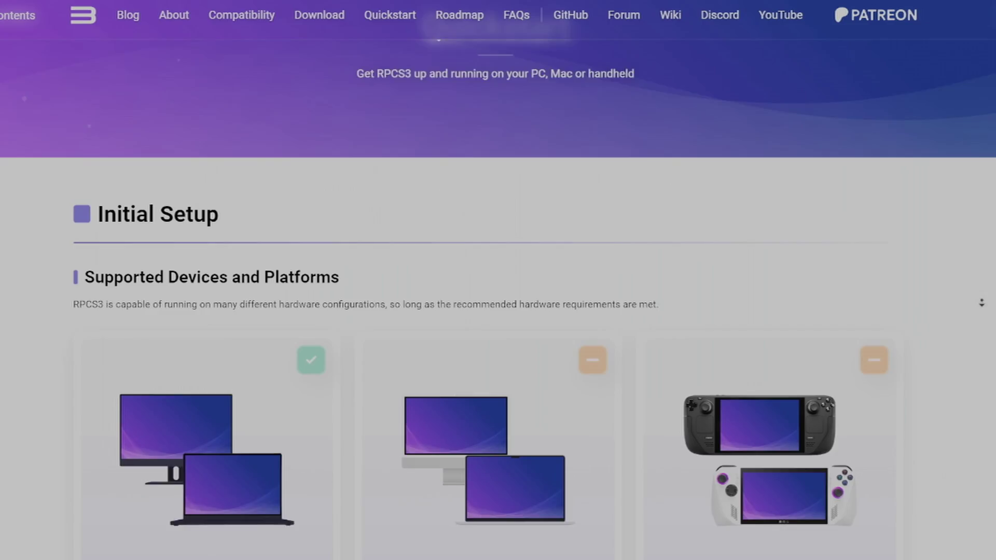
Step: Read through the RPCS3 quickstart page's supported platforms, PC requirements, and laptop and Mac hardware recommendations
scroll(498, 280, down, 10)
scroll(498, 280, down, 20)
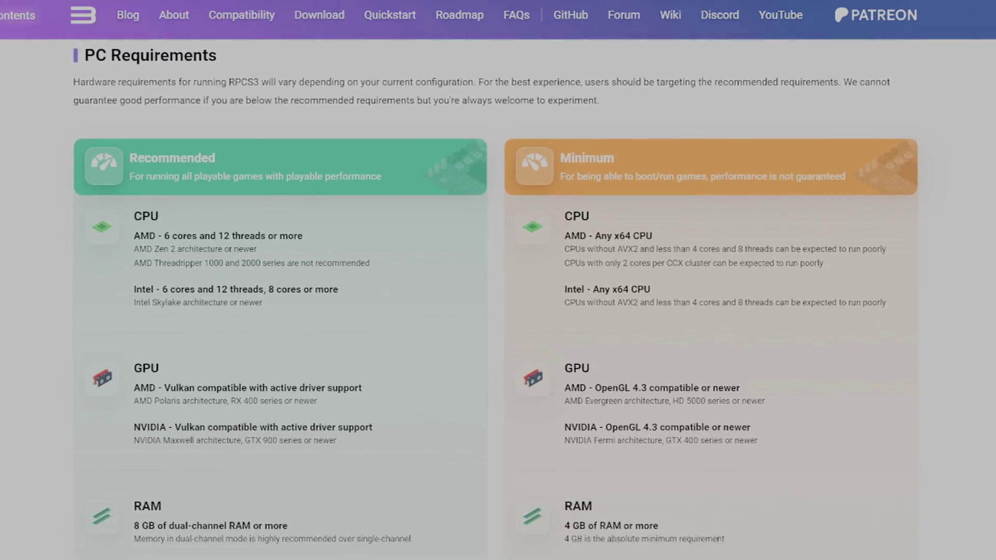
scroll(498, 280, down, 20)
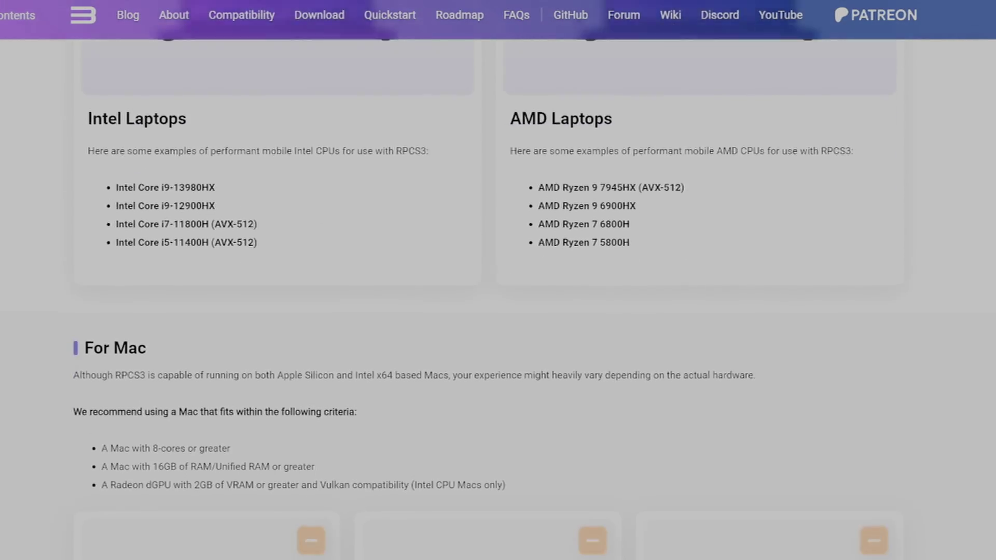
scroll(497, 280, down, 15)
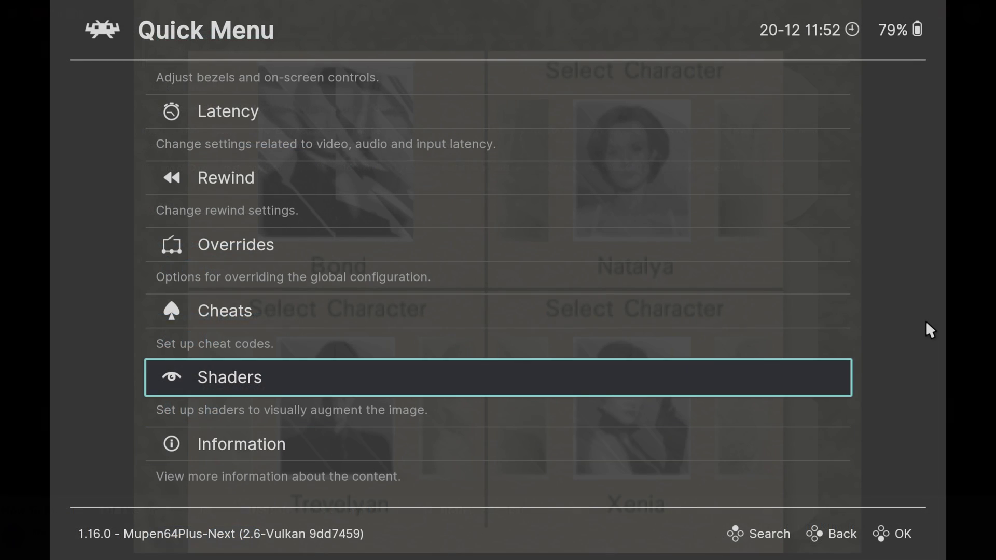
Step: Check the video shader options for the running Nintendo 64 game in RetroArch's Quick Menu
key(Up)
key(Up)
key(Down)
key(Down)
key(Return)
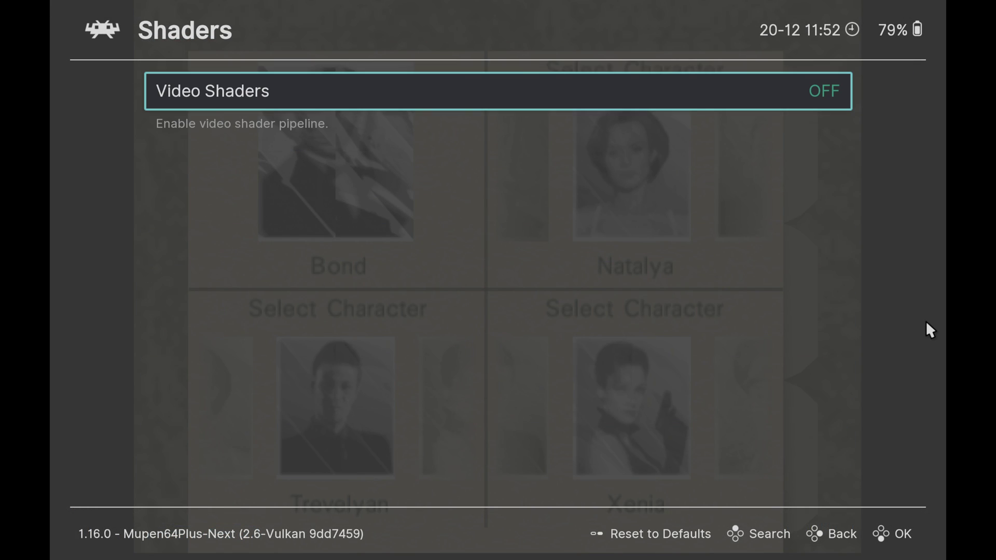
key(BackSpace)
key(Return)
key(BackSpace)
Step: Check the cheat code options for the running game
key(Up)
key(Up)
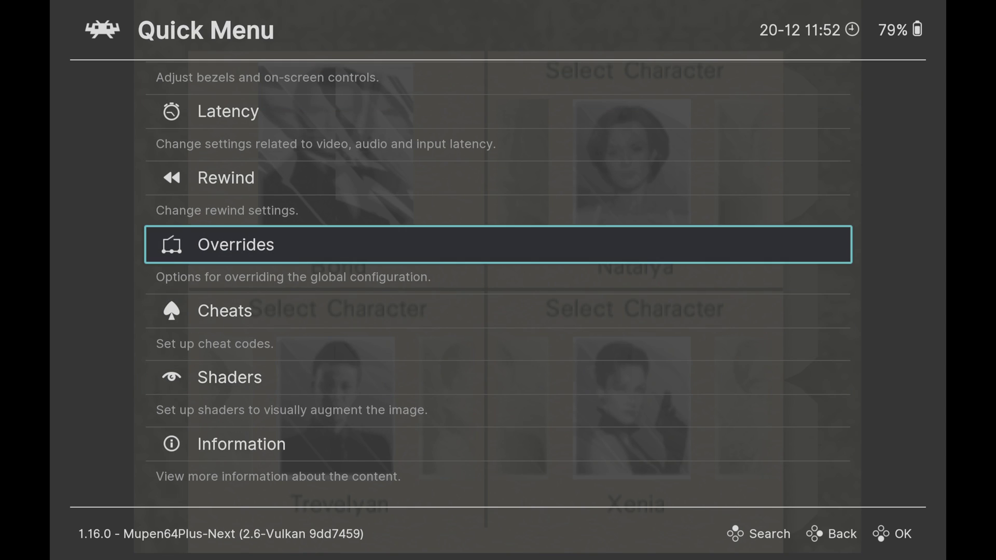
key(Down)
key(Return)
key(BackSpace)
Step: Look through the running game's Quick Menu entries for overlays, latency, rewind, save states, restarting and closing content
key(Up)
key(Up)
key(Up)
key(Up)
key(Up)
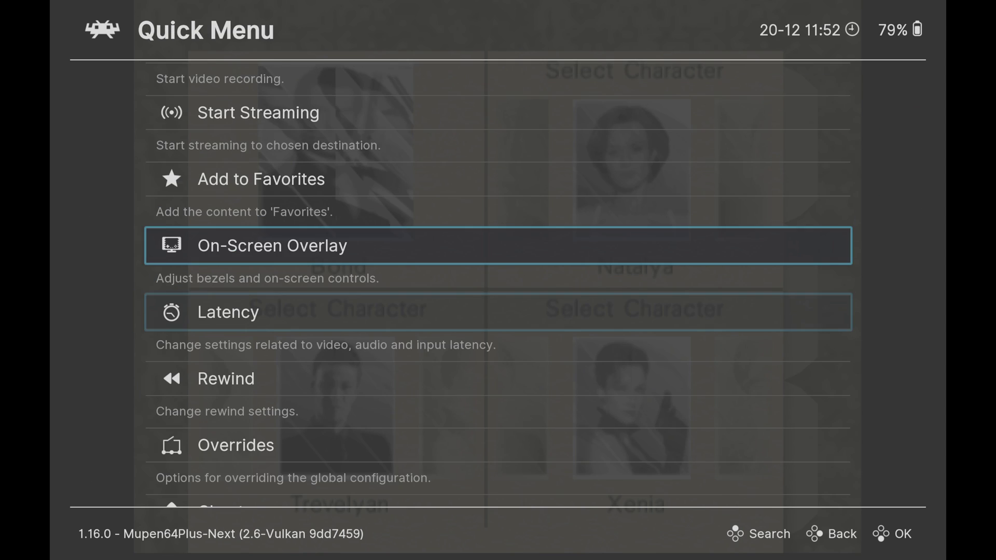
key(Down)
key(Up)
key(Up)
key(Up)
key(Up)
key(Up)
key(Up)
key(Up)
key(Up)
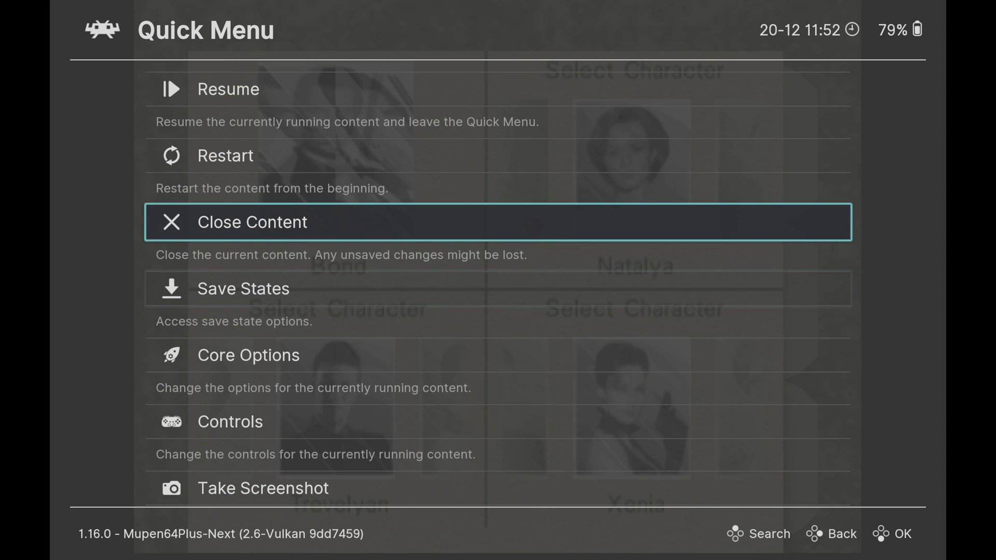
key(Up)
key(Down)
key(Down)
key(Down)
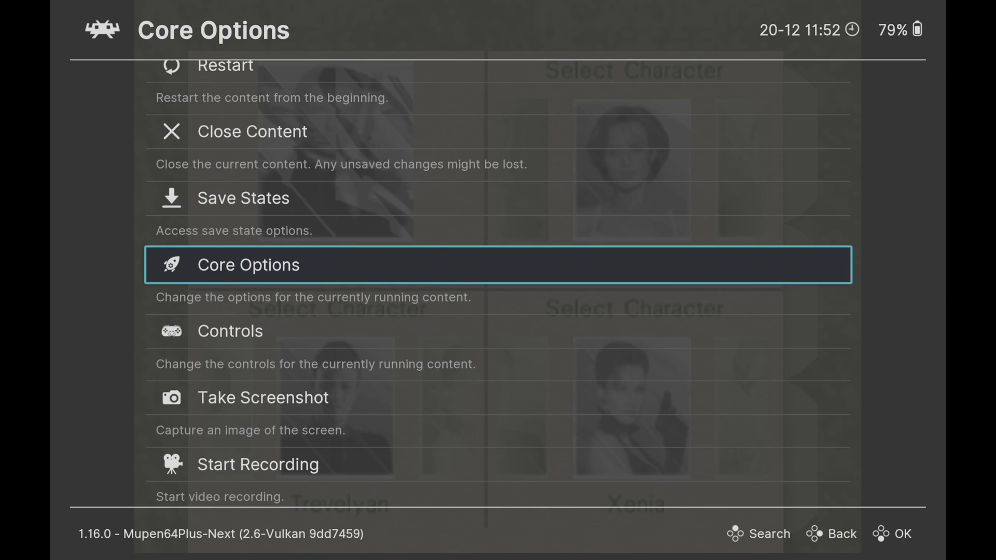
Step: Review the Mupen64Plus-Next core options, including RSP Plugin, Framerate and VI Refresh, and return to the game
key(Return)
key(Down)
key(Down)
key(Down)
key(Down)
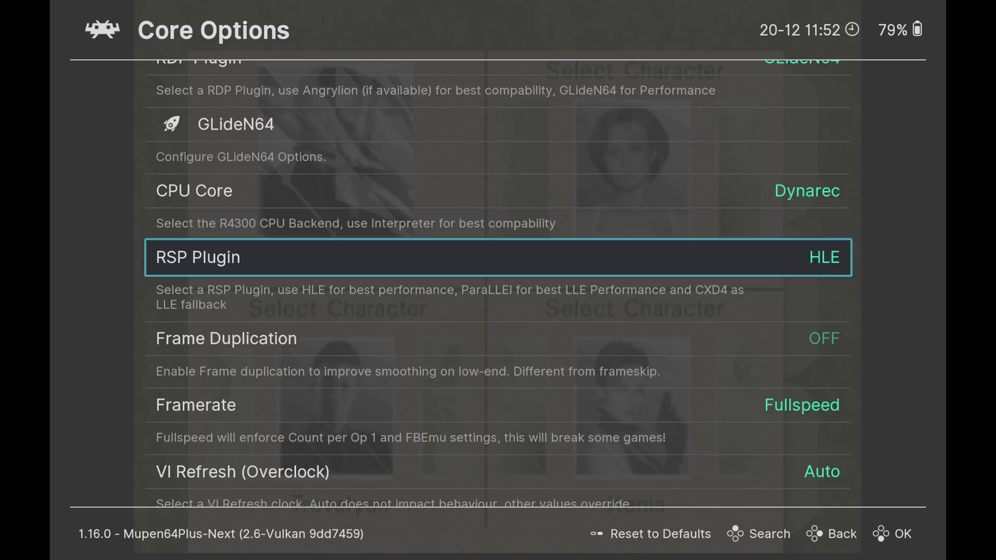
key(Down)
key(Down)
key(Down)
key(Down)
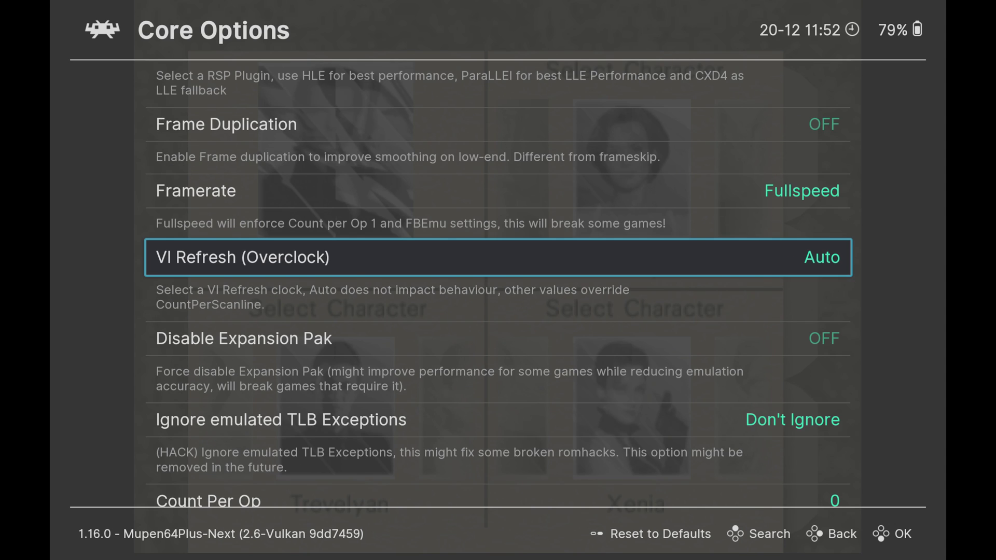
key(Down)
key(Down)
key(Down)
key(Down)
key(Down)
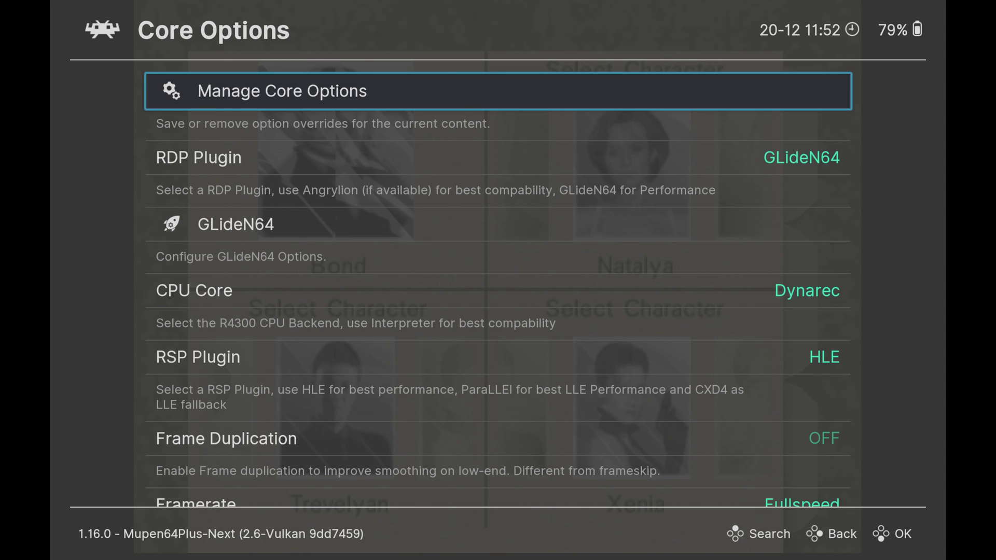
key(BackSpace)
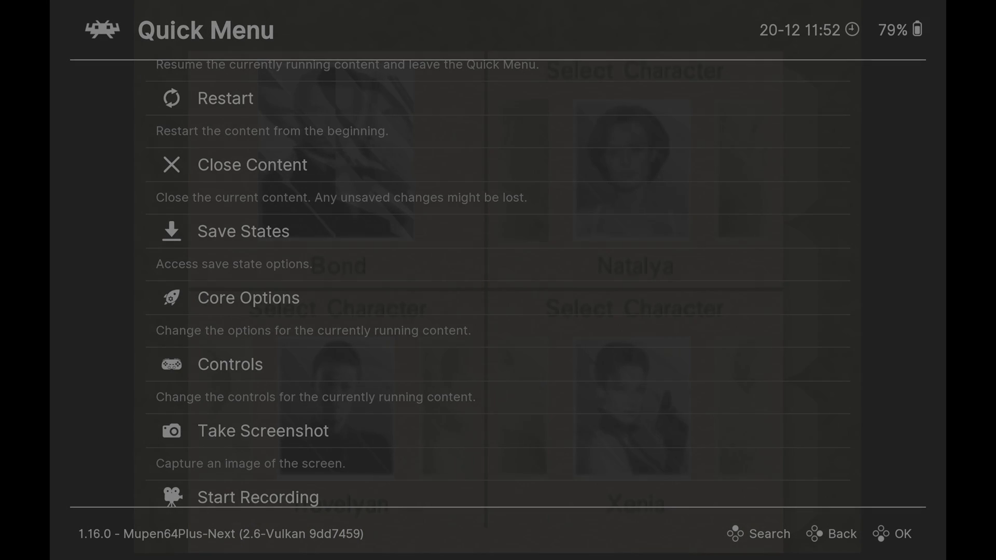
key(BackSpace)
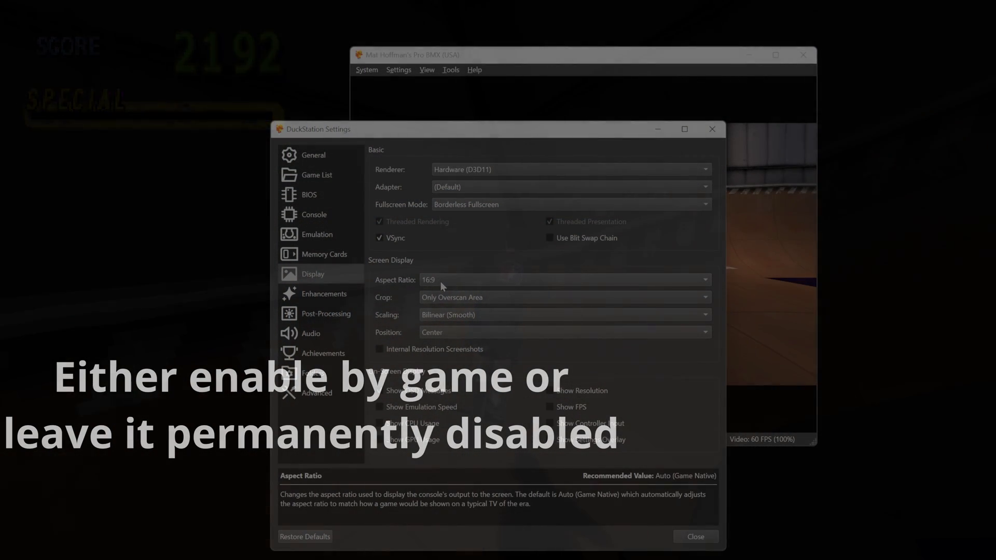
Step: In DuckStation, set the display aspect ratio to 4:3 and try it out in the running Mat Hoffman's Pro BMX game
click(436, 282)
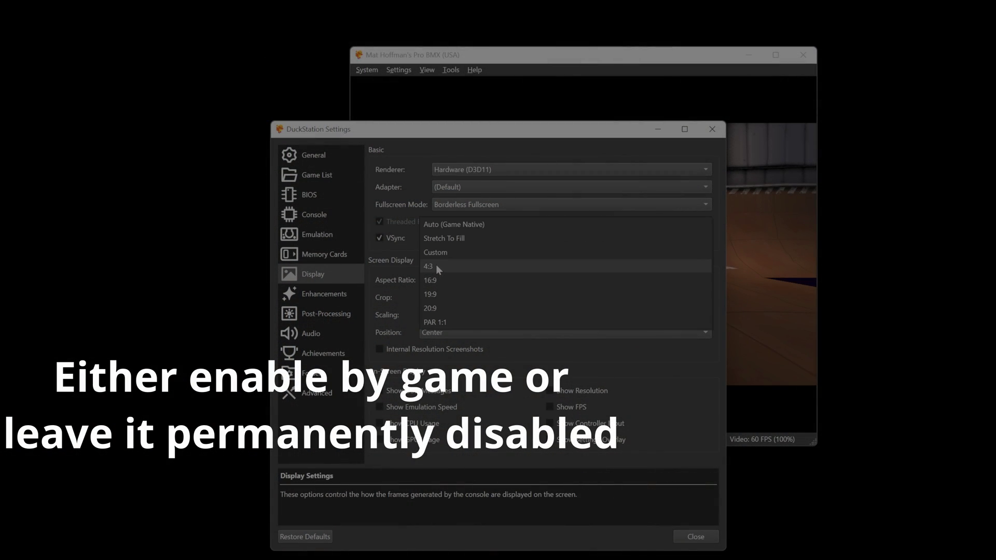
click(436, 266)
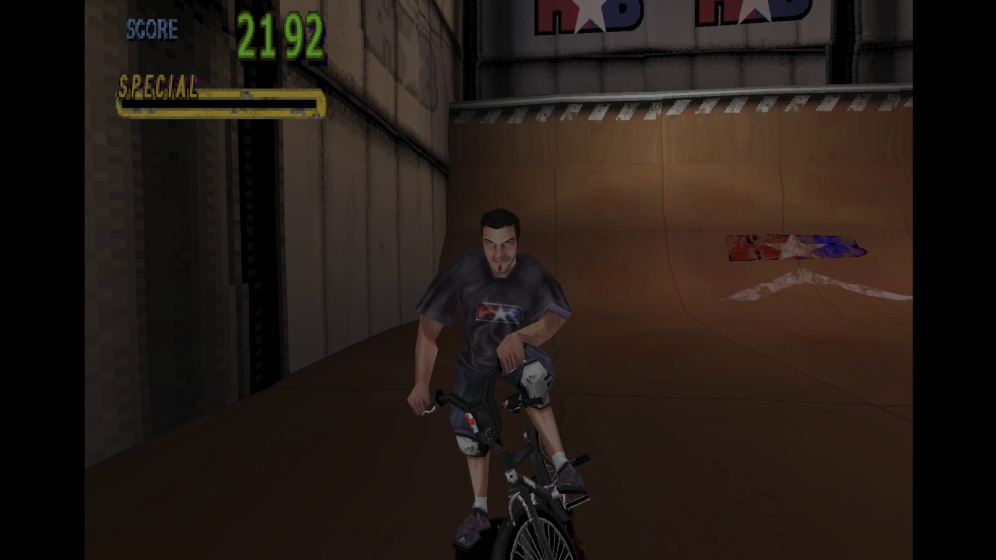
key(Up)
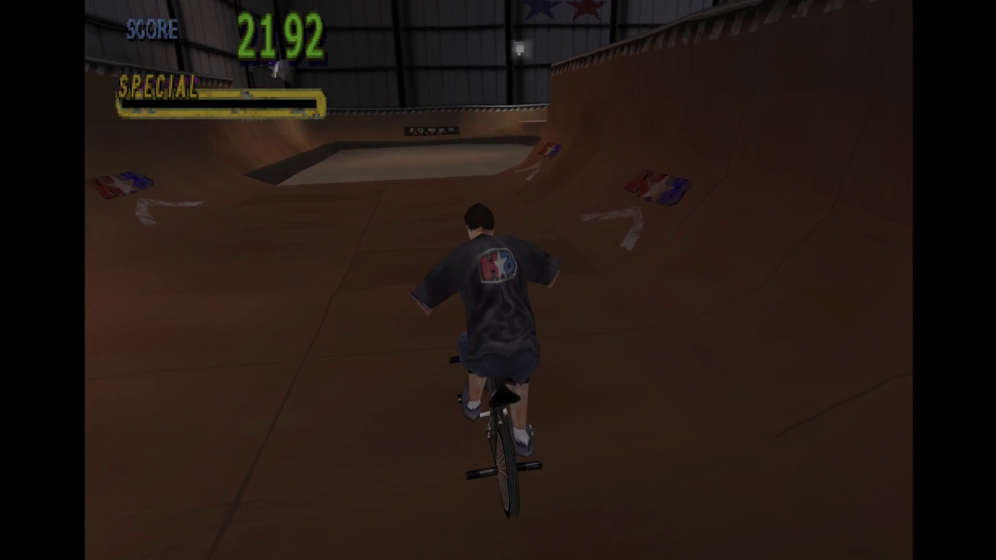
key(Left)
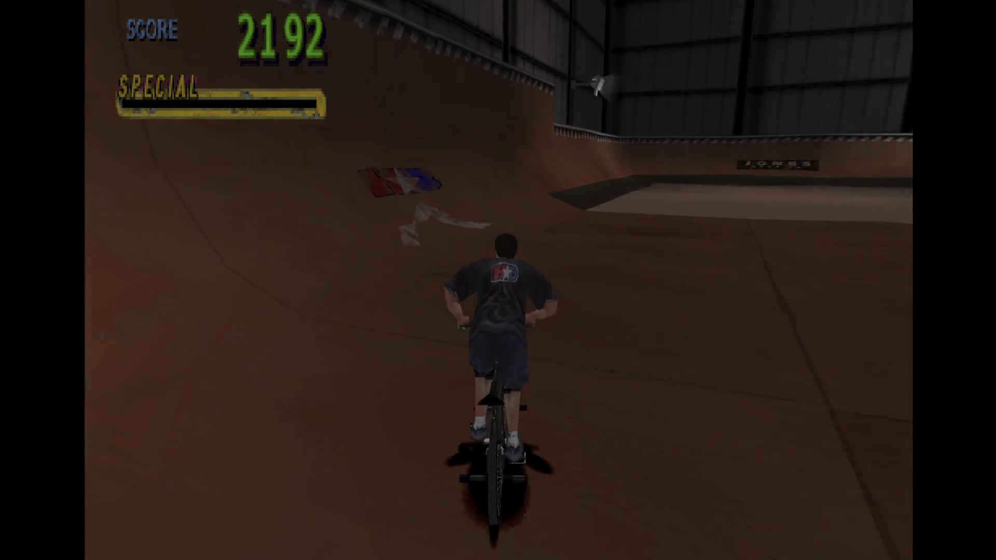